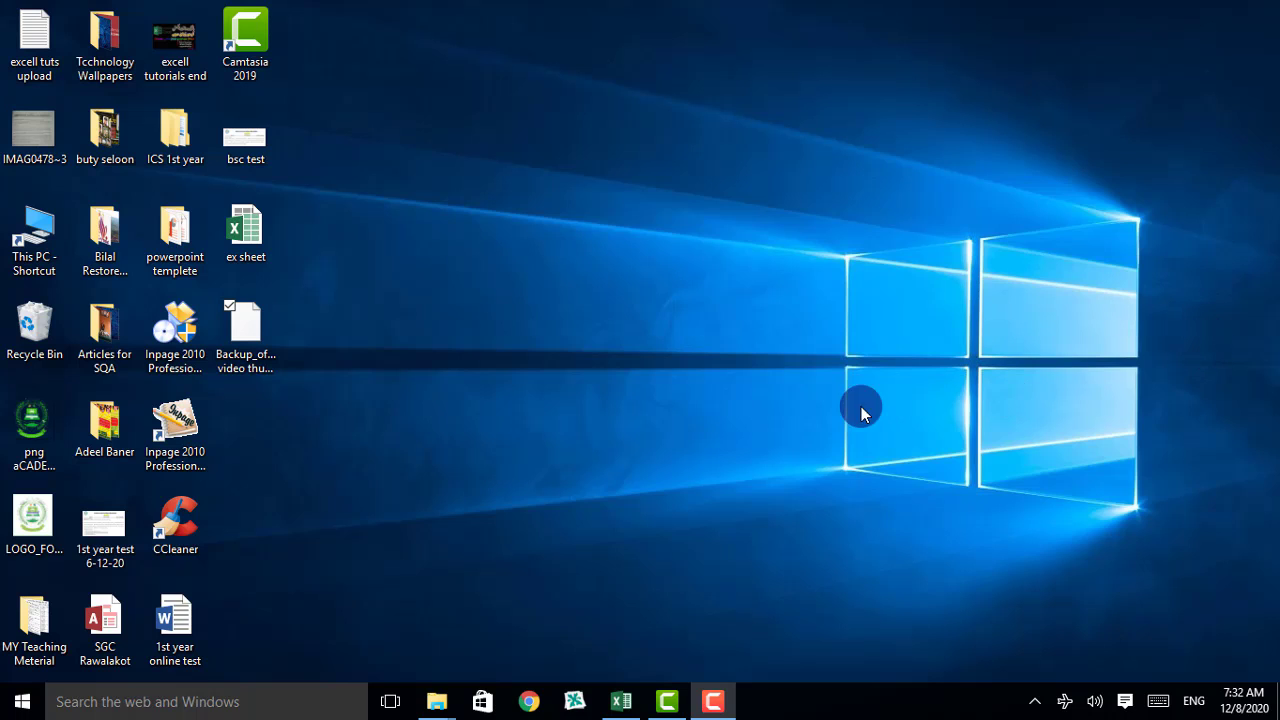
Switch to Camtasia, move the playhead to about 0:36 and zoom the timeline out to fit the whole project
{"action": "left_click", "coordinate": [667, 701]}
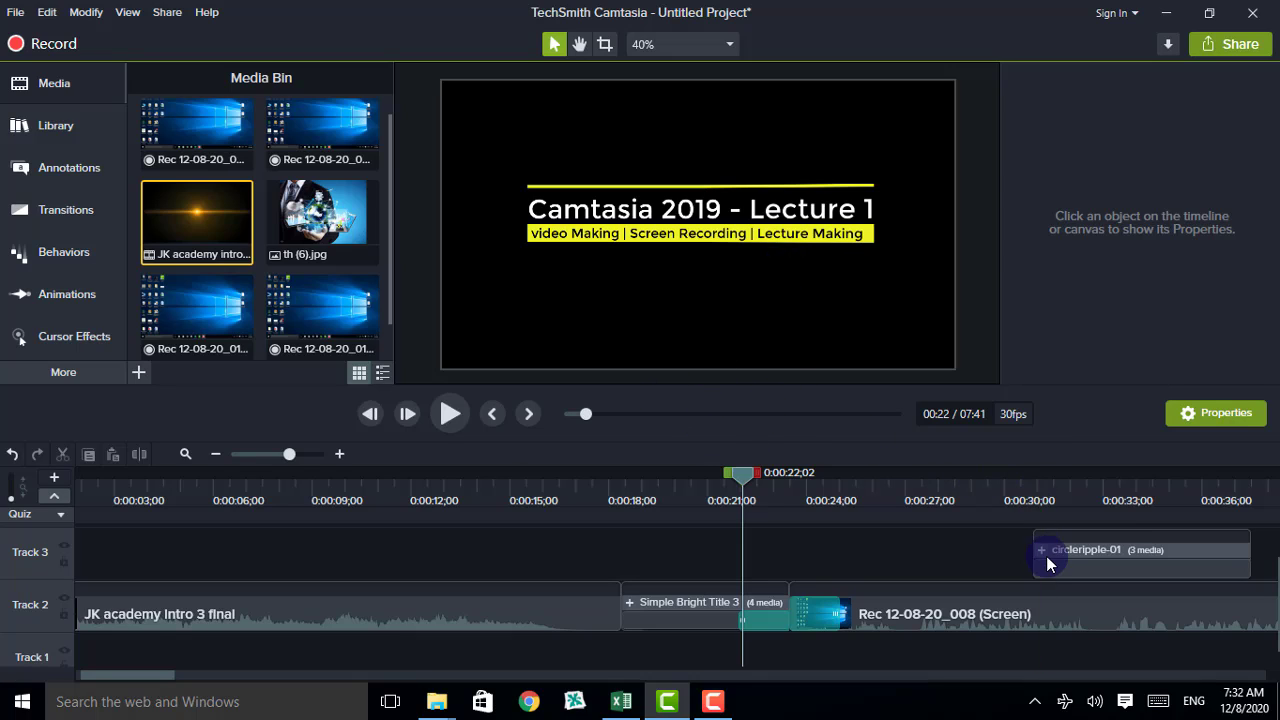
{"action": "left_click_drag", "start_coordinate": [745, 475], "coordinate": [1228, 603]}
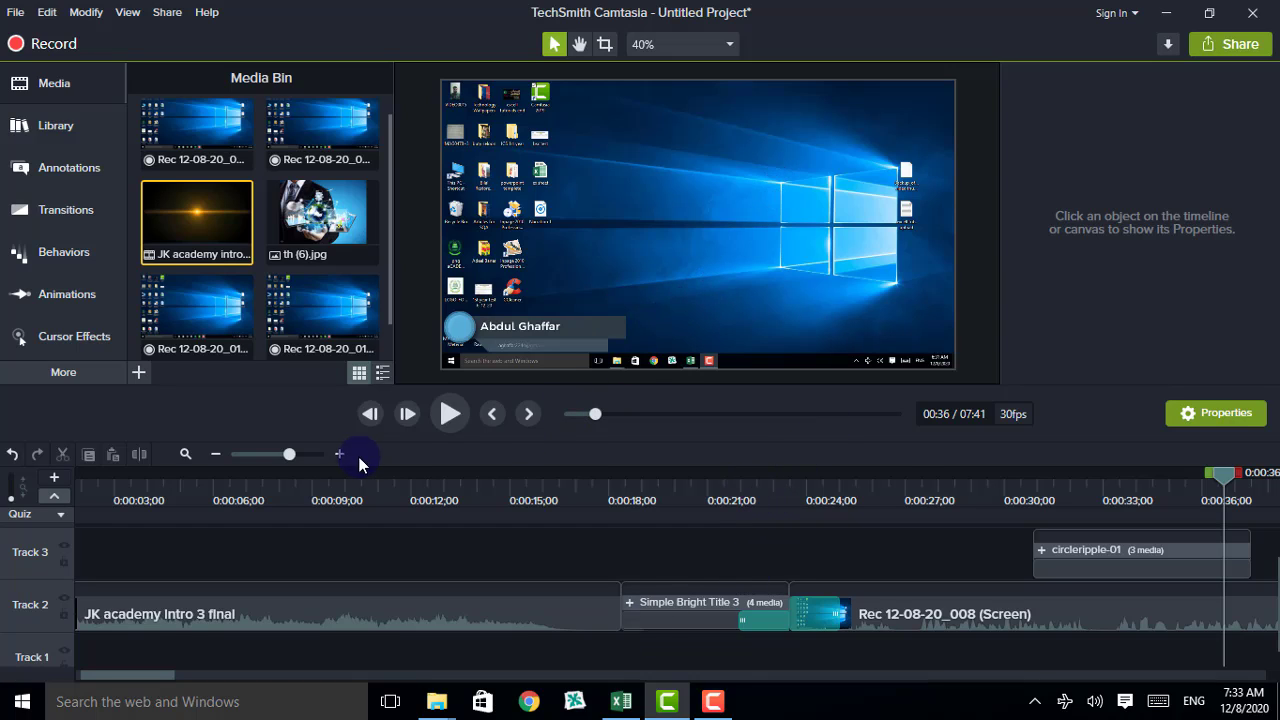
{"action": "left_click", "coordinate": [216, 456]}
{"action": "left_click", "coordinate": [216, 456]}
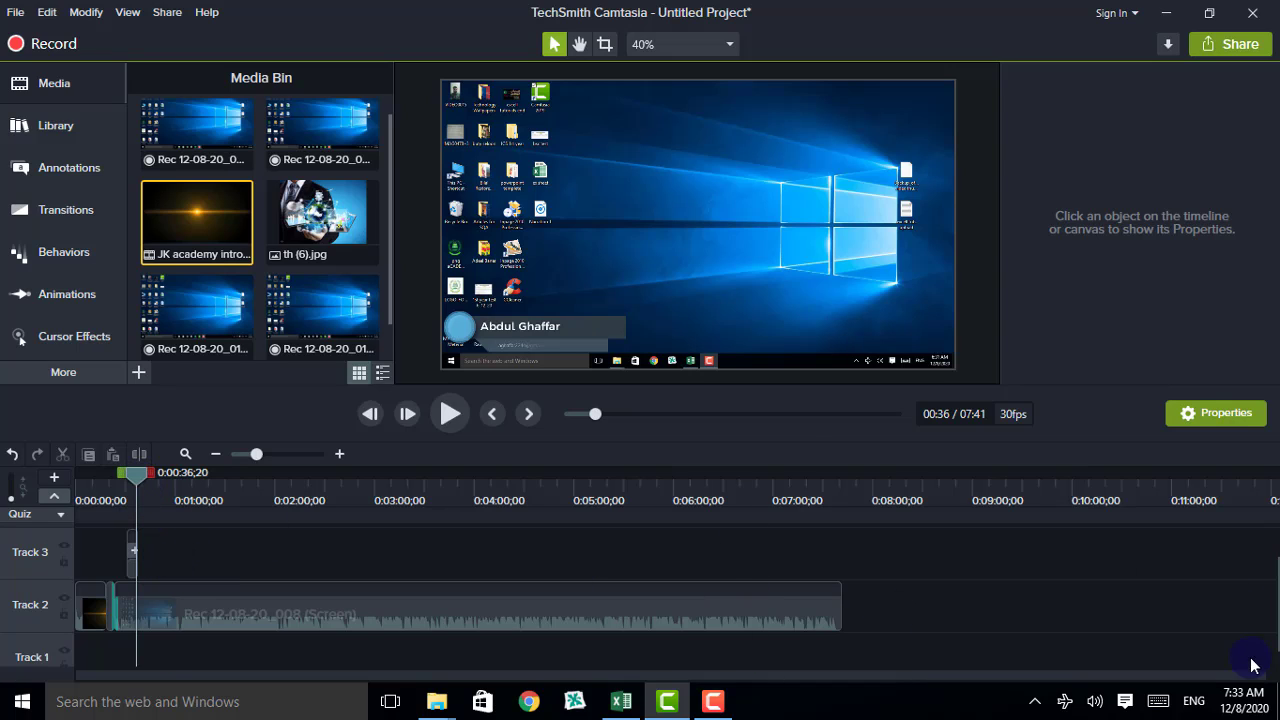
{"action": "scroll", "coordinate": [1268, 597], "scroll_direction": "up", "scroll_amount": 2}
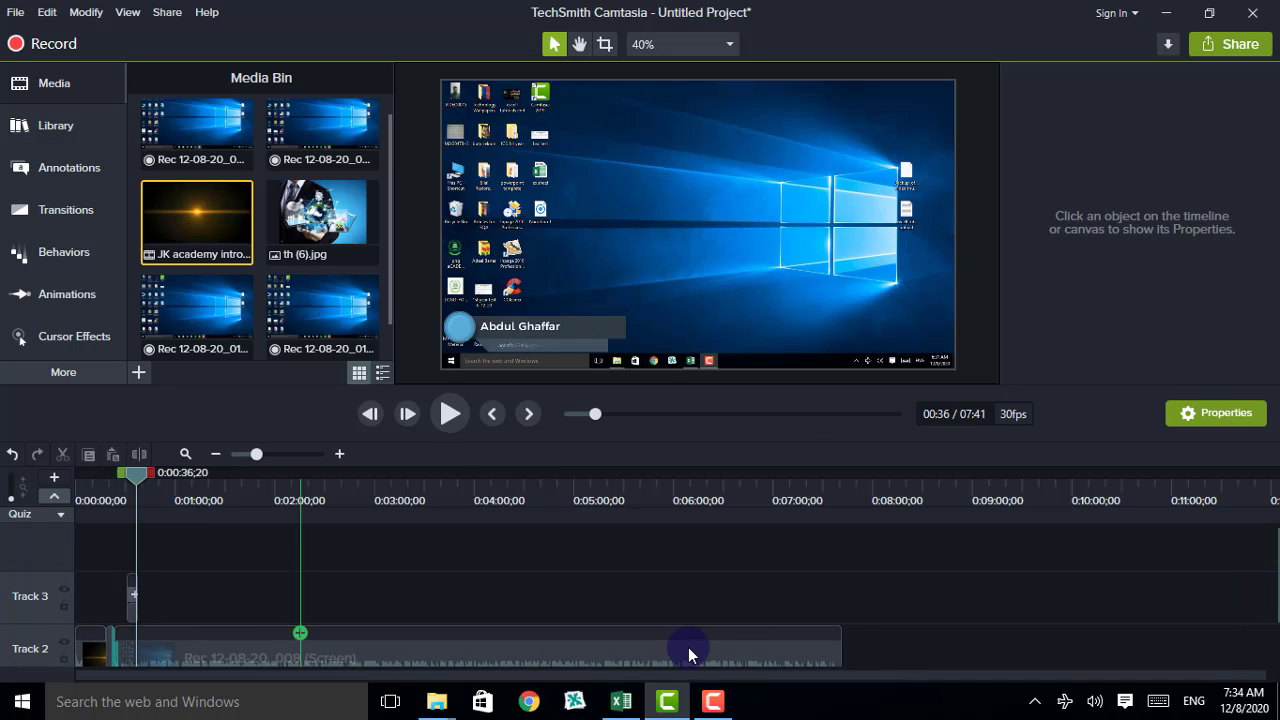
{"action": "scroll", "coordinate": [1270, 590], "scroll_direction": "down", "scroll_amount": 2}
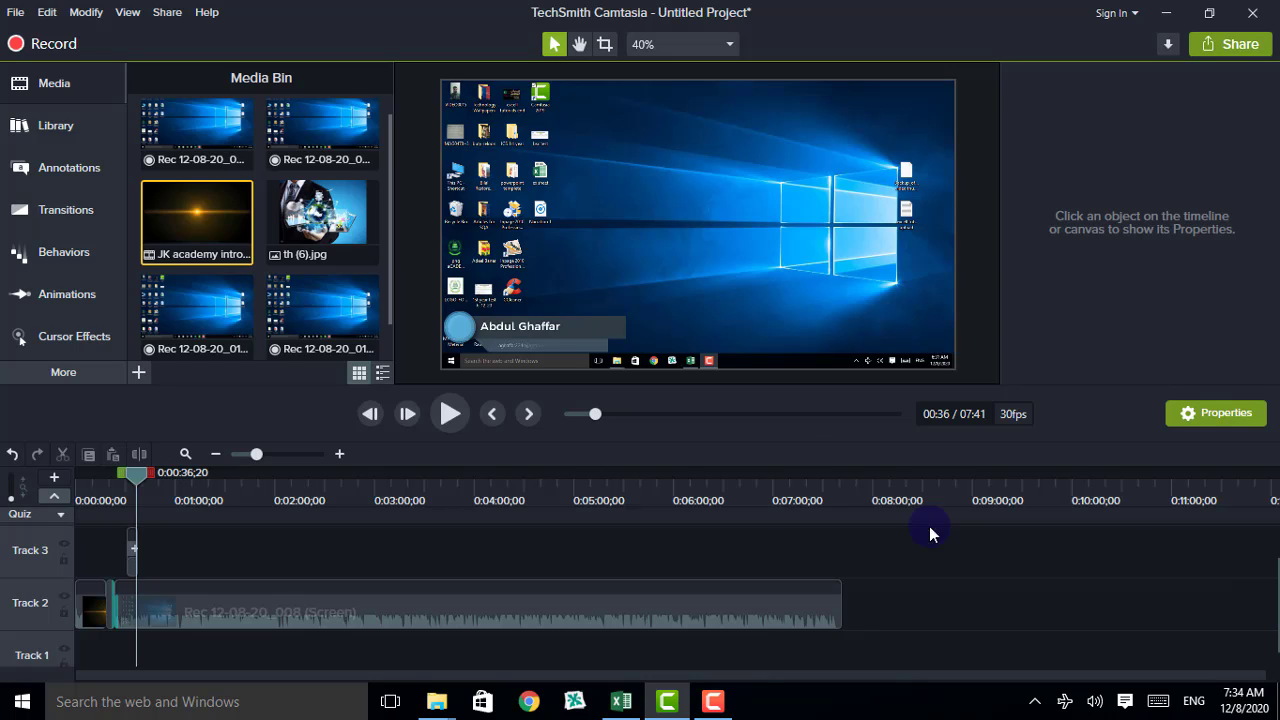
Open the Camtasia 2019 library, collapse the Lower Thirds folder and expand the Music Tracks folder
{"action": "left_click", "coordinate": [59, 133]}
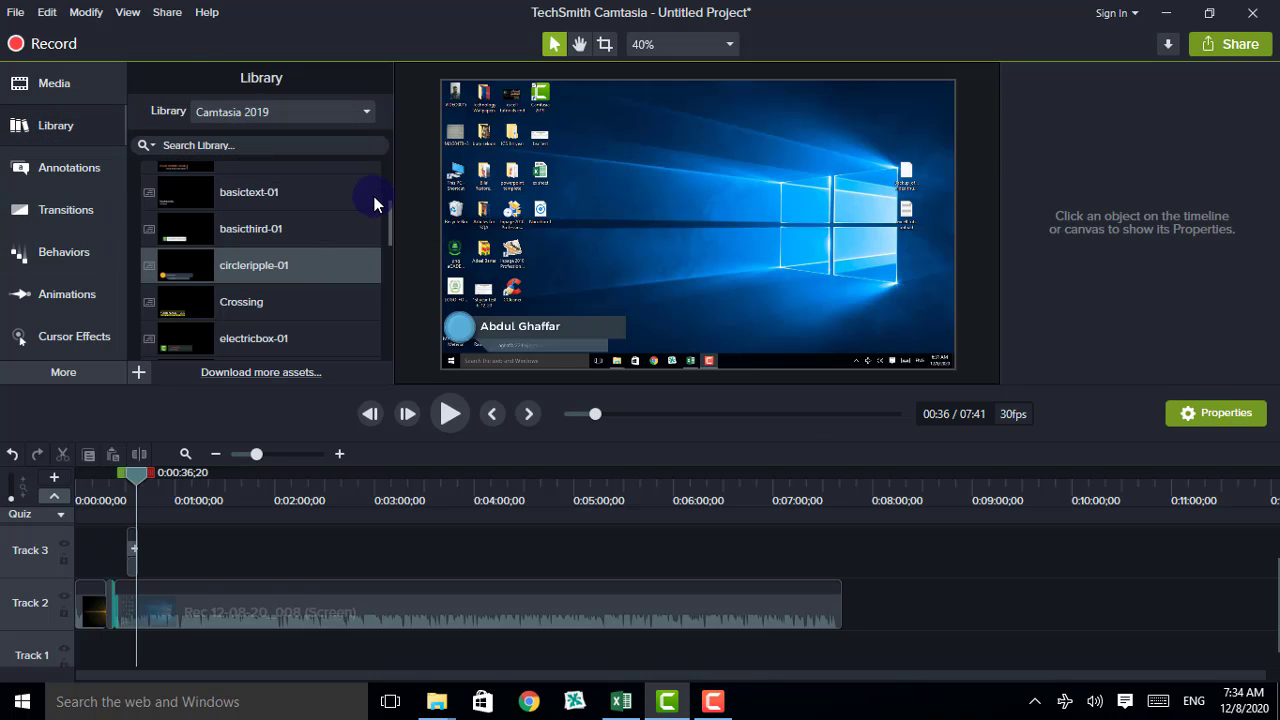
{"action": "left_click_drag", "start_coordinate": [389, 210], "coordinate": [391, 180]}
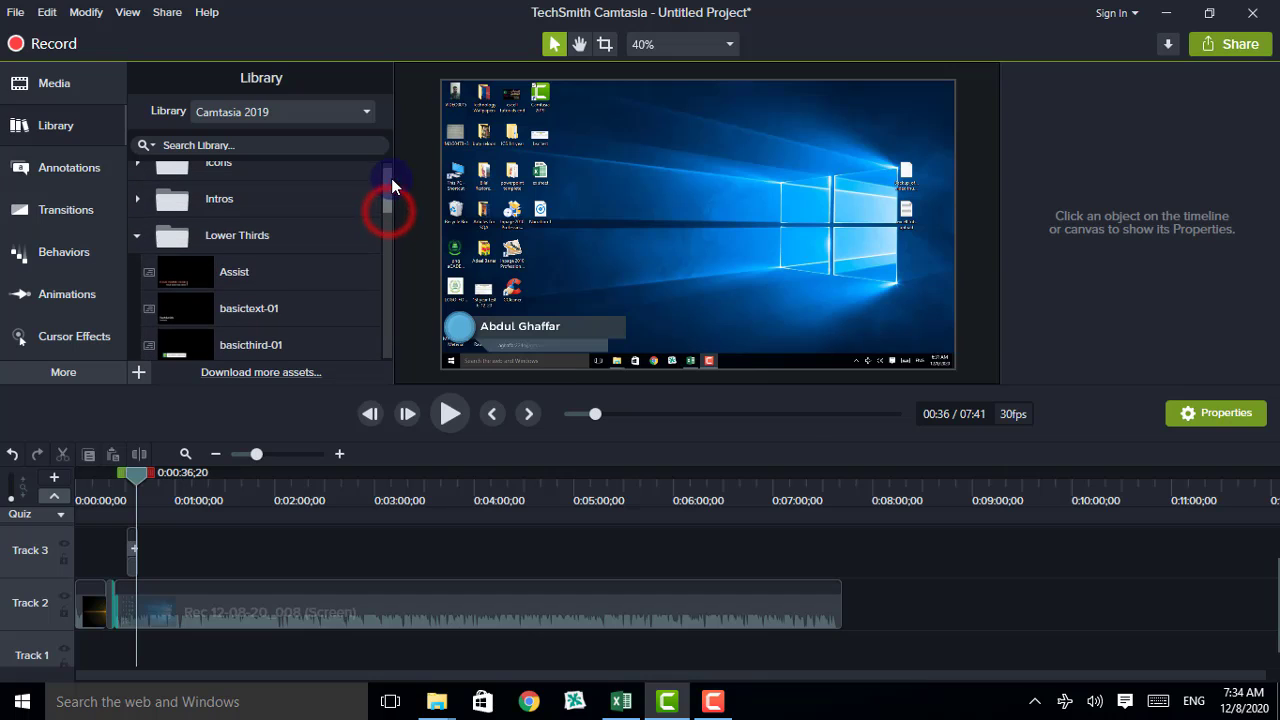
{"action": "left_click", "coordinate": [139, 236]}
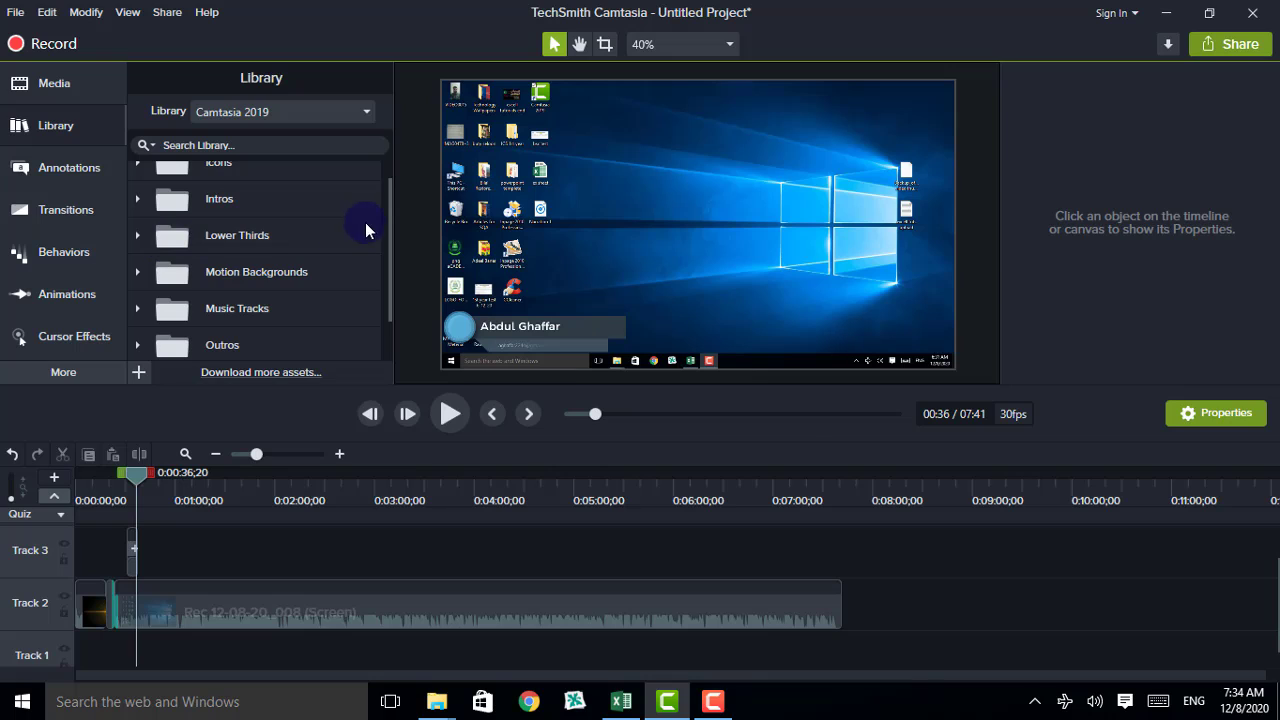
{"action": "left_click_drag", "start_coordinate": [386, 233], "coordinate": [377, 268]}
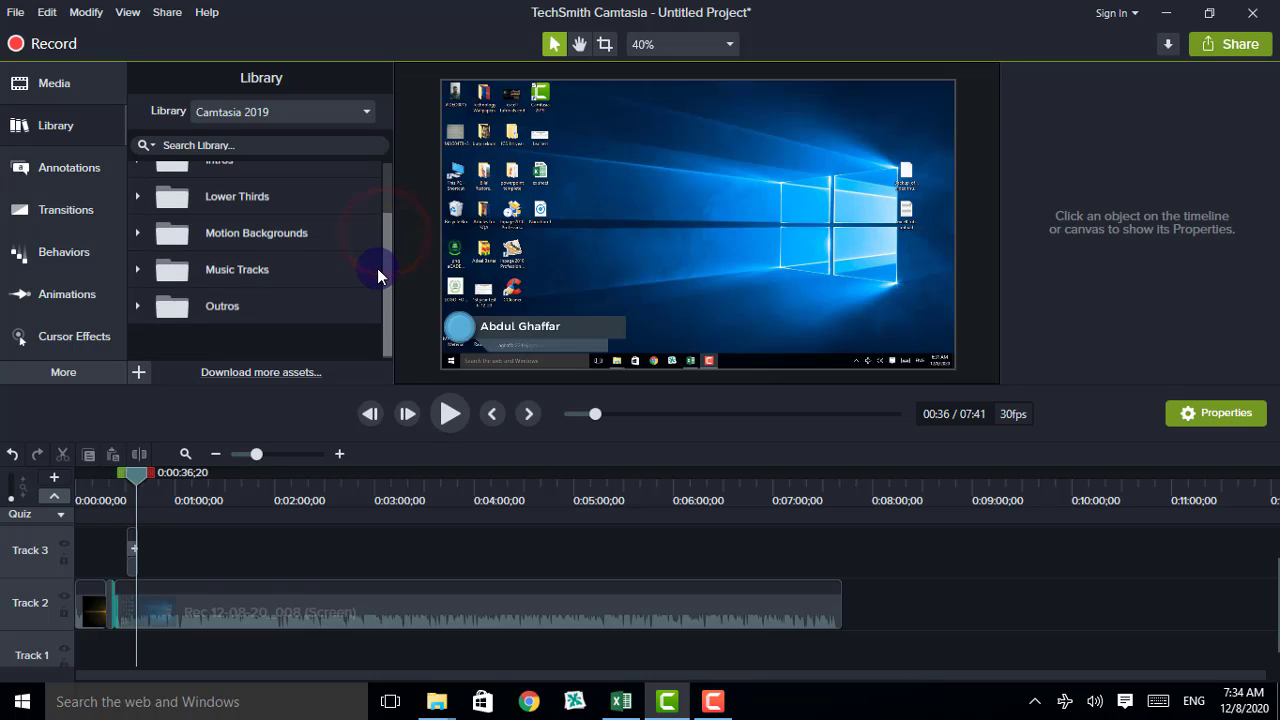
{"action": "left_click", "coordinate": [141, 268]}
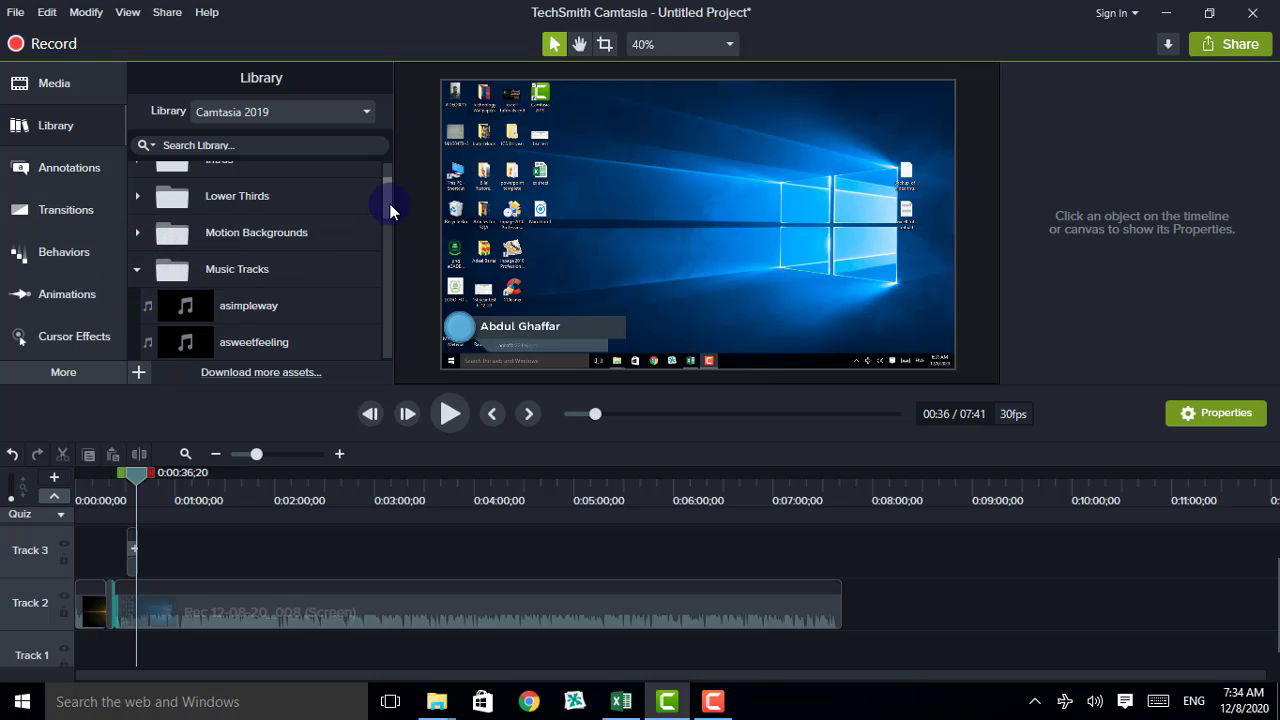
{"action": "mouse_move", "coordinate": [390, 210]}
{"action": "left_mouse_down"}
{"action": "mouse_move", "coordinate": [390, 327]}
{"action": "mouse_move", "coordinate": [425, 194]}
{"action": "mouse_move", "coordinate": [425, 206]}
{"action": "left_mouse_up"}
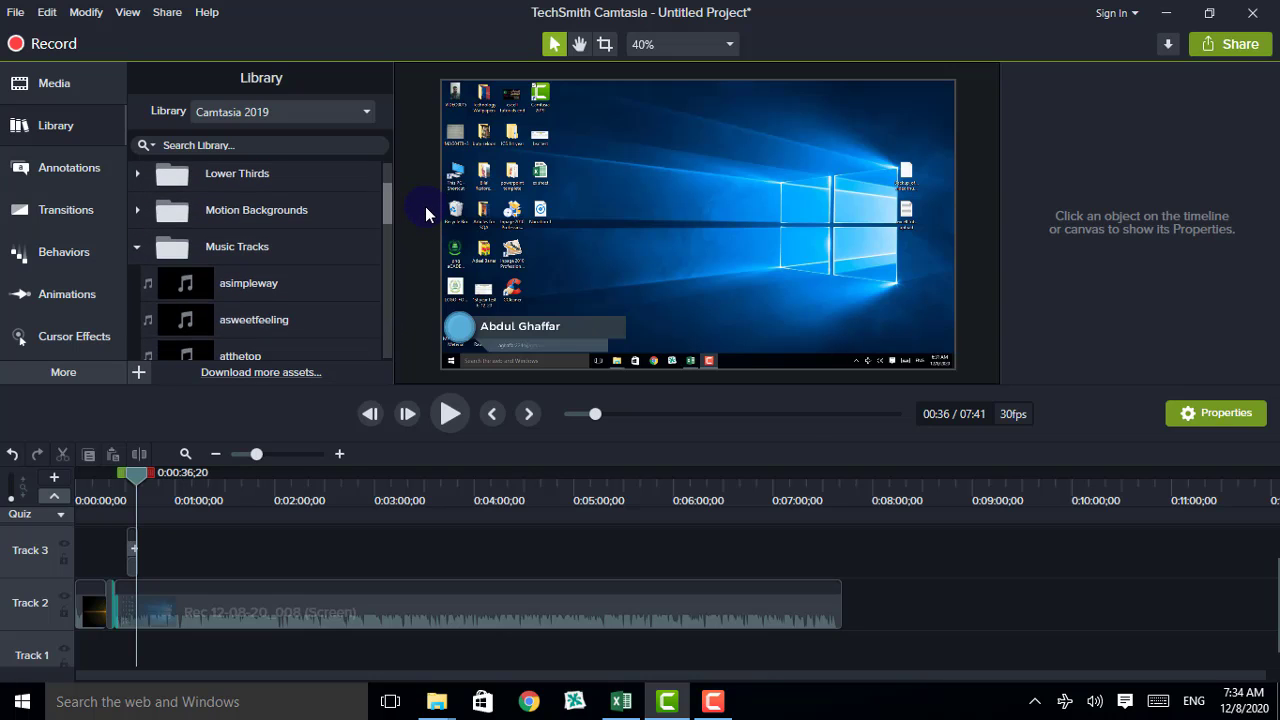
Preview the asimpleway music track in the library and close its preview
{"action": "double_click", "coordinate": [190, 280]}
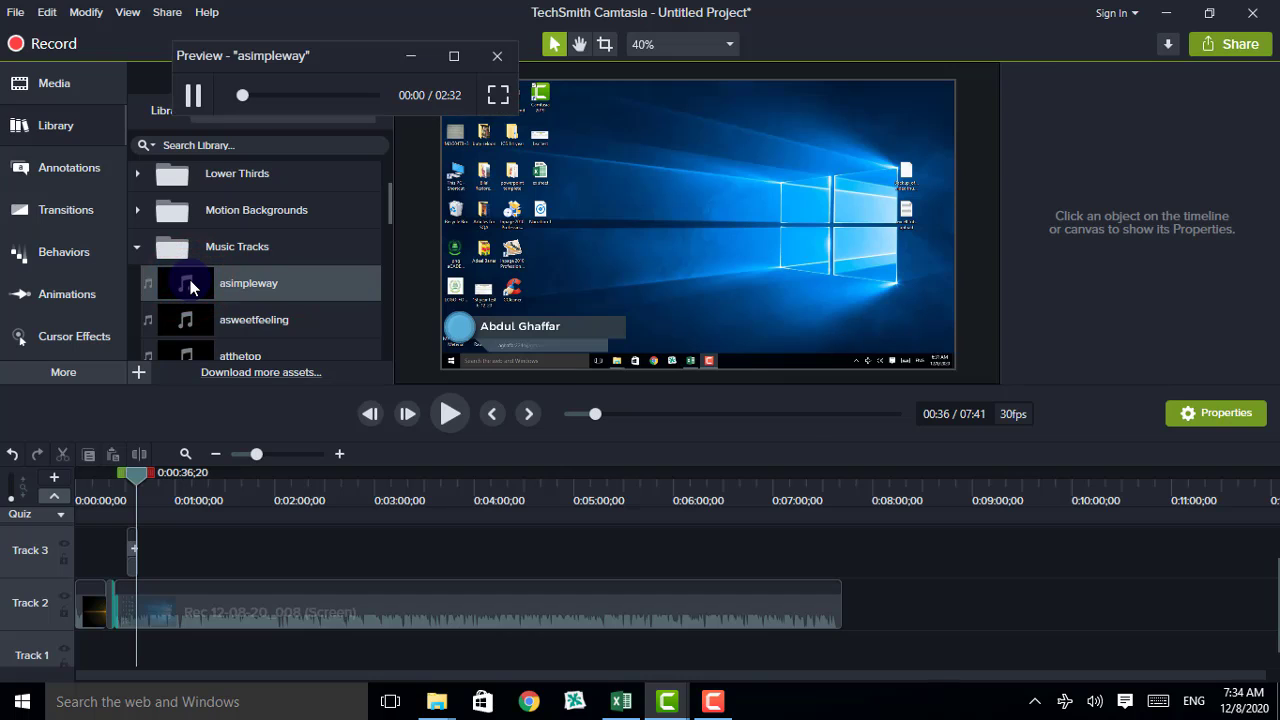
{"action": "left_click", "coordinate": [339, 65]}
{"action": "left_click_drag", "start_coordinate": [339, 65], "coordinate": [358, 254]}
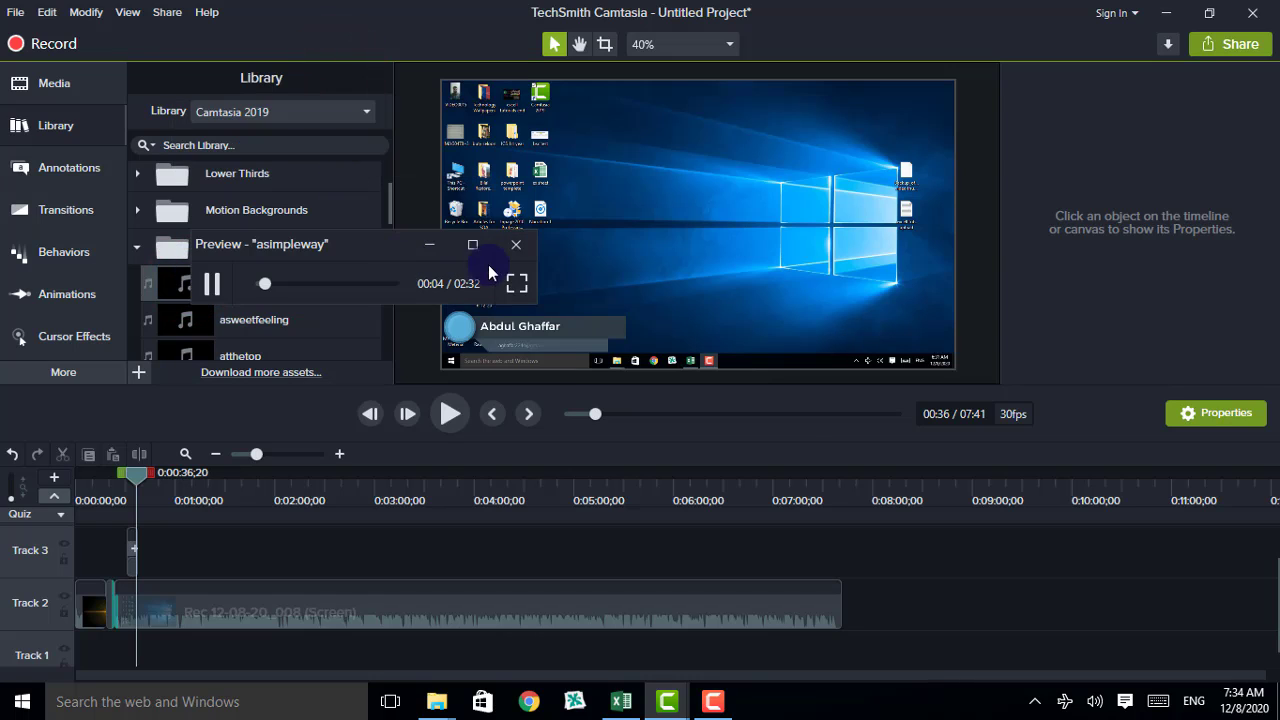
{"action": "left_click_drag", "start_coordinate": [488, 264], "coordinate": [648, 266]}
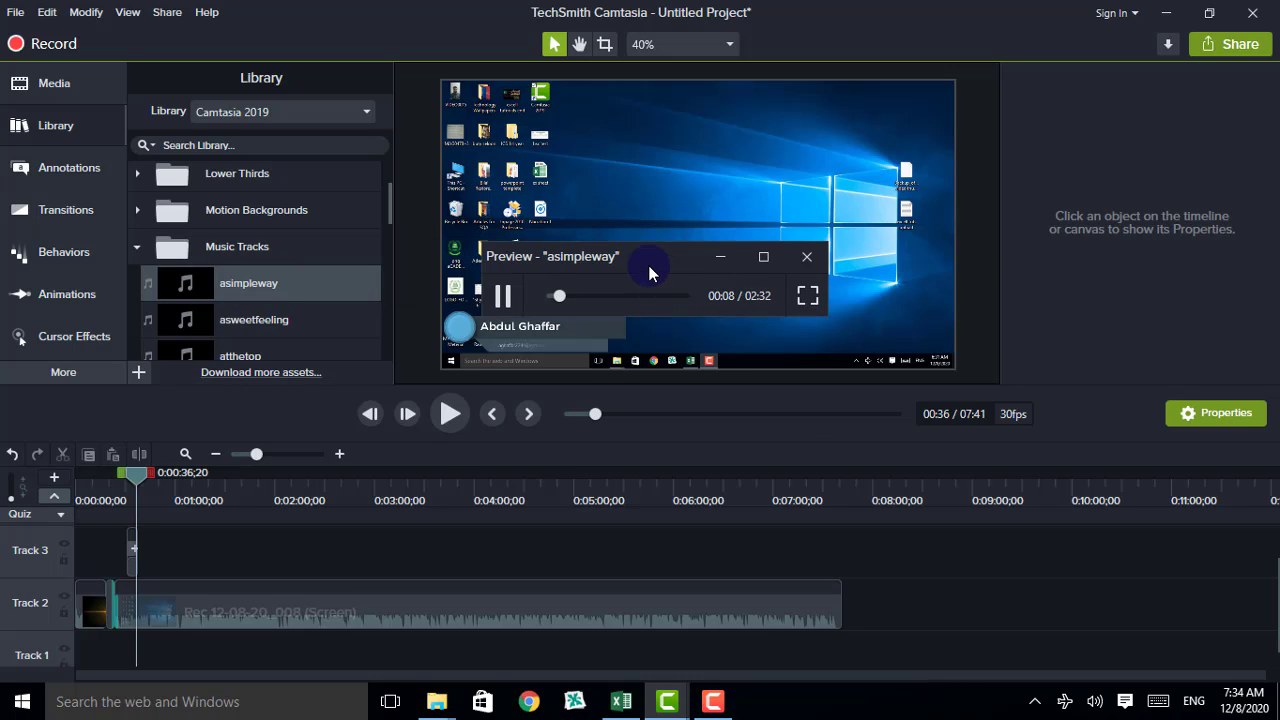
{"action": "left_click", "coordinate": [805, 257]}
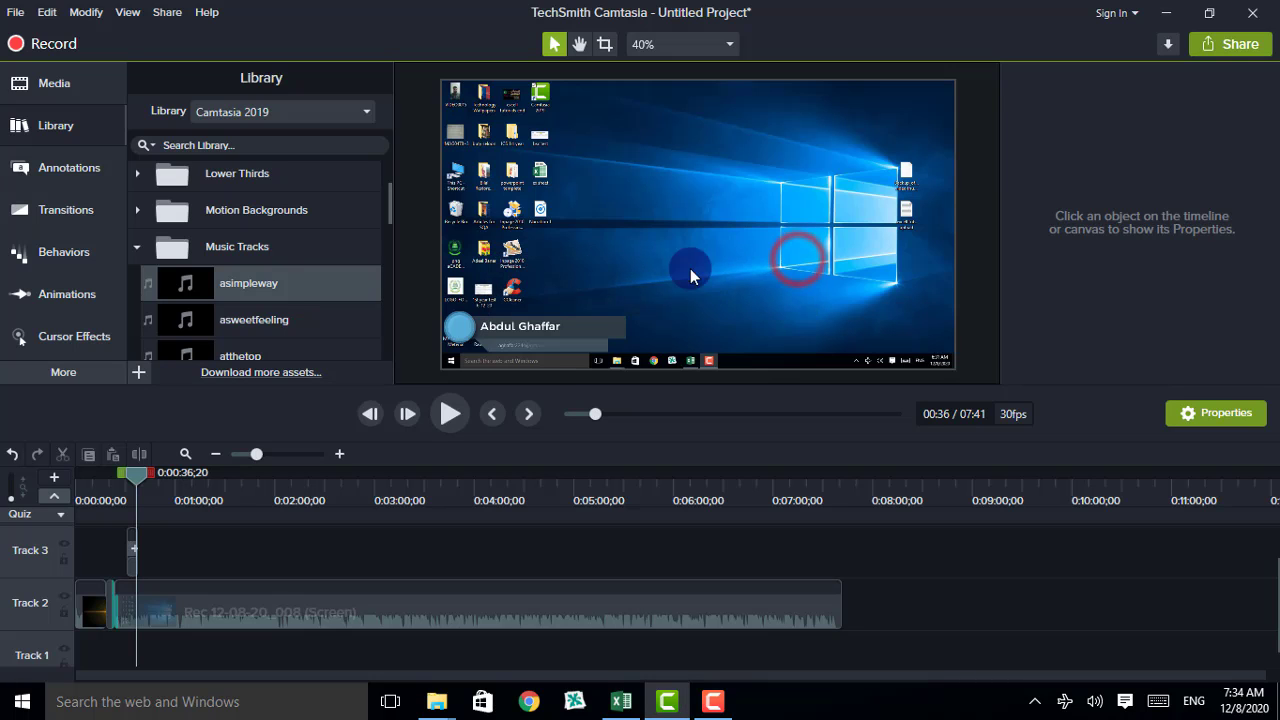
Preview the asweetfeeling music track and add it at the start of Track 4
{"action": "double_click", "coordinate": [223, 322]}
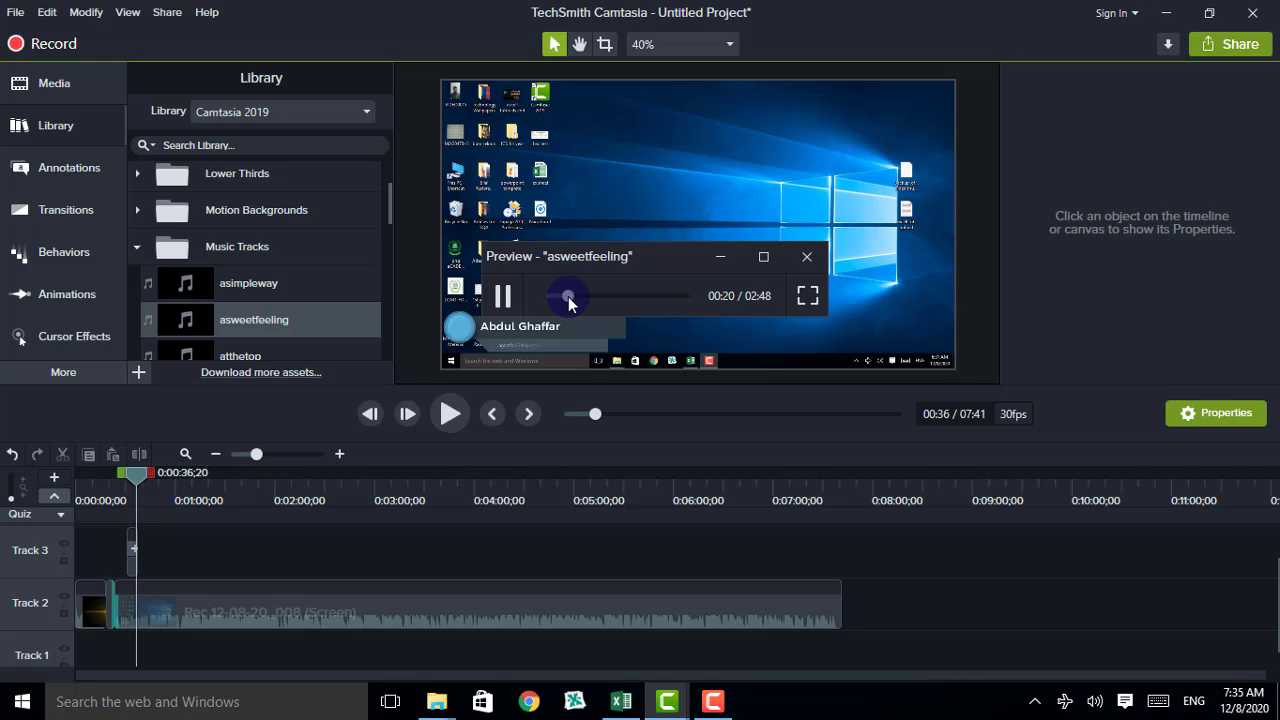
{"action": "left_click", "coordinate": [502, 296]}
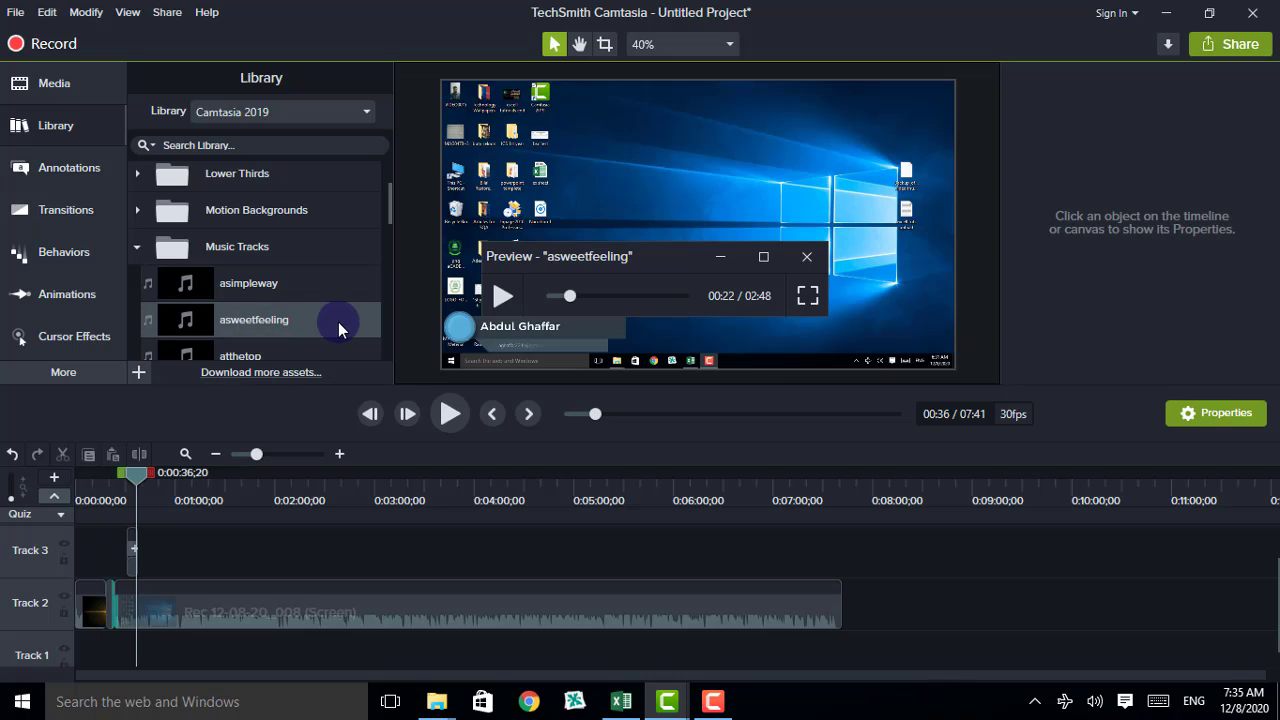
{"action": "left_click_drag", "start_coordinate": [337, 320], "coordinate": [48, 552]}
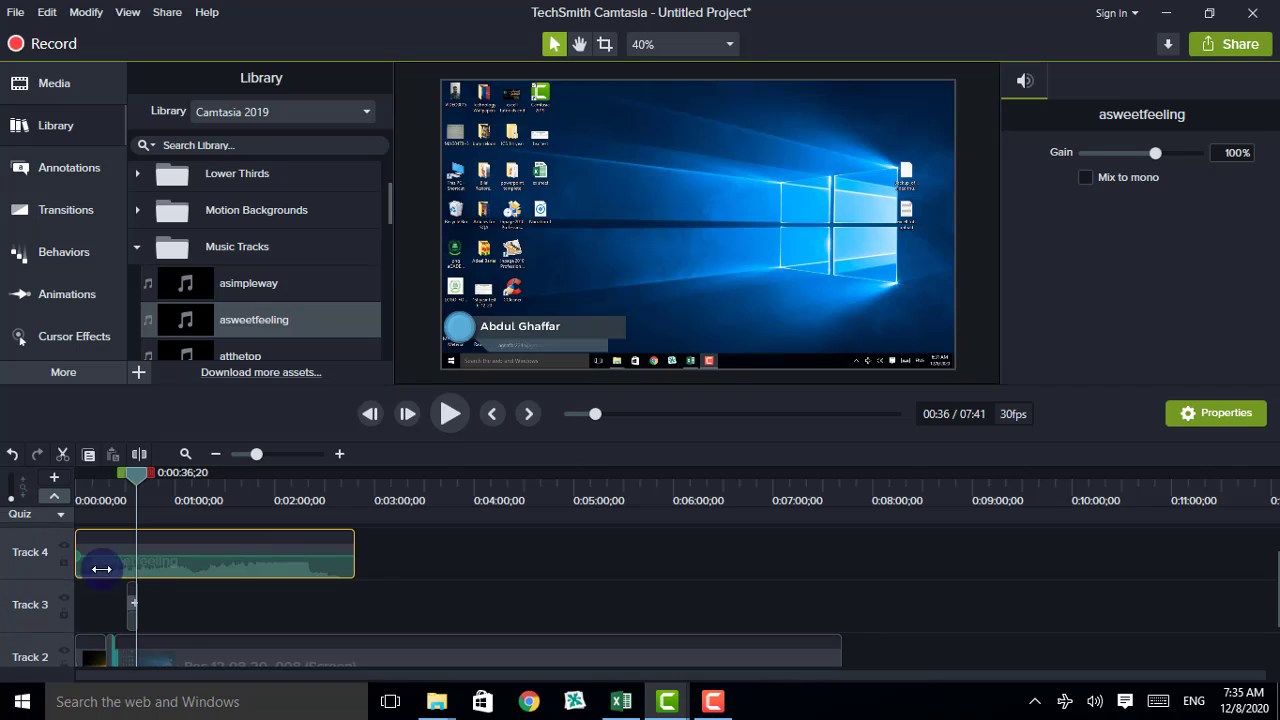
{"action": "left_click", "coordinate": [276, 547]}
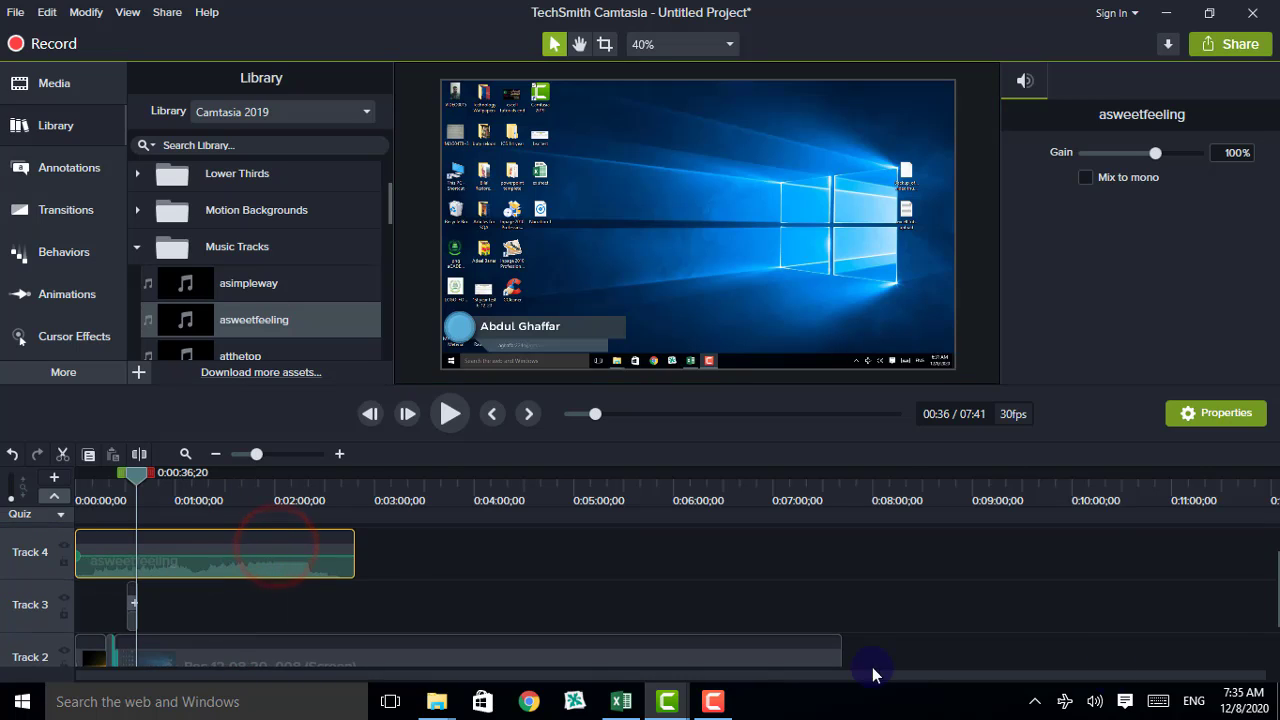
Return the playhead to the start of the timeline and play the first seconds with the added music
{"action": "left_click", "coordinate": [1272, 600]}
{"action": "left_click", "coordinate": [1270, 590]}
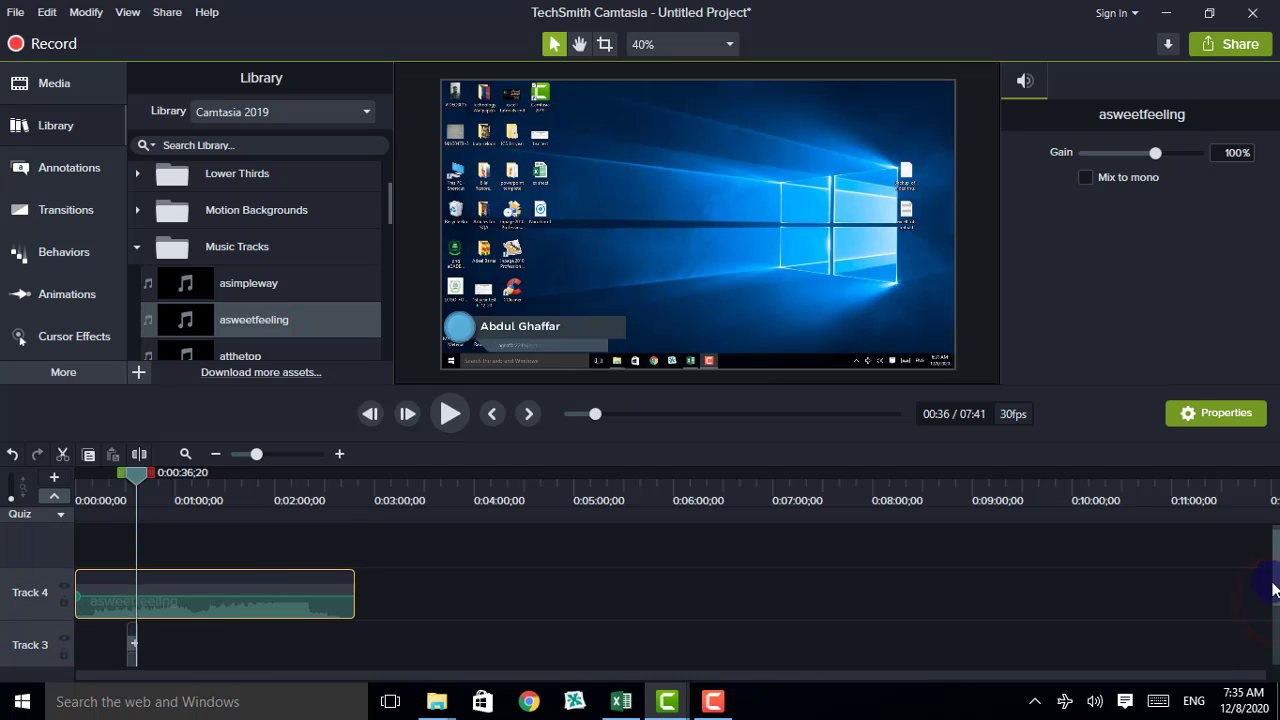
{"action": "left_click_drag", "start_coordinate": [131, 484], "coordinate": [8, 520]}
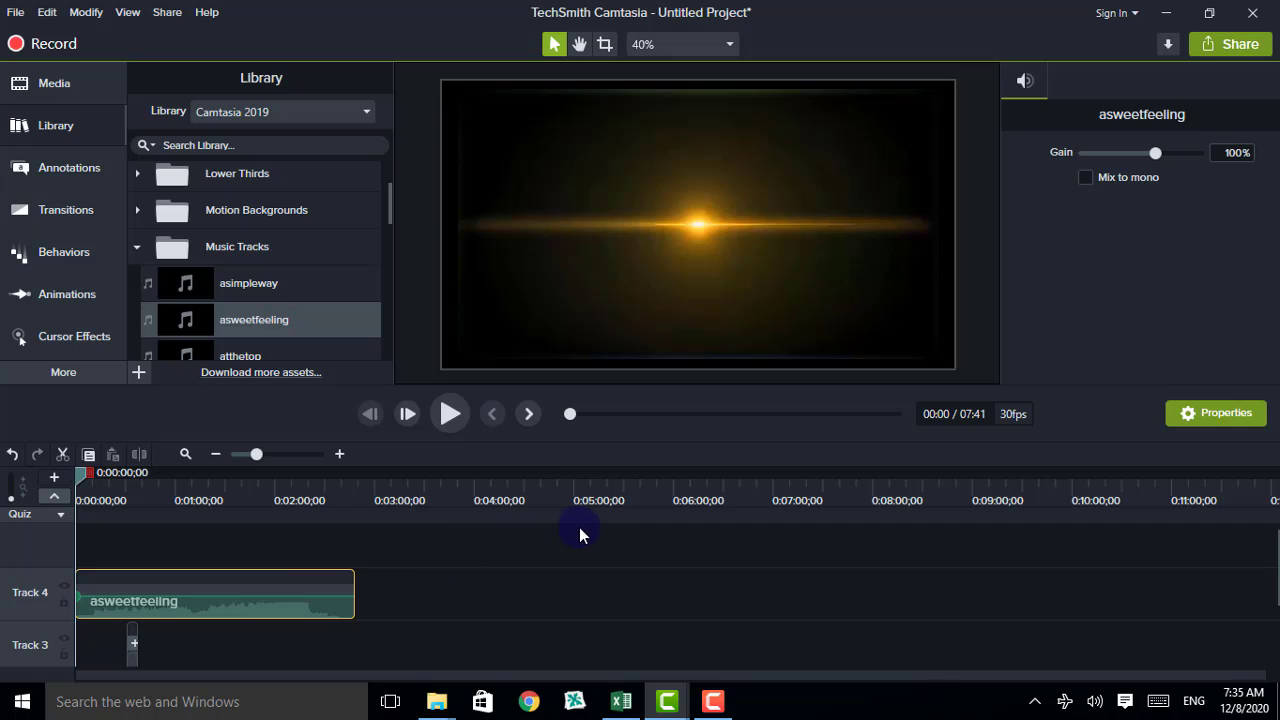
{"action": "left_click", "coordinate": [440, 414]}
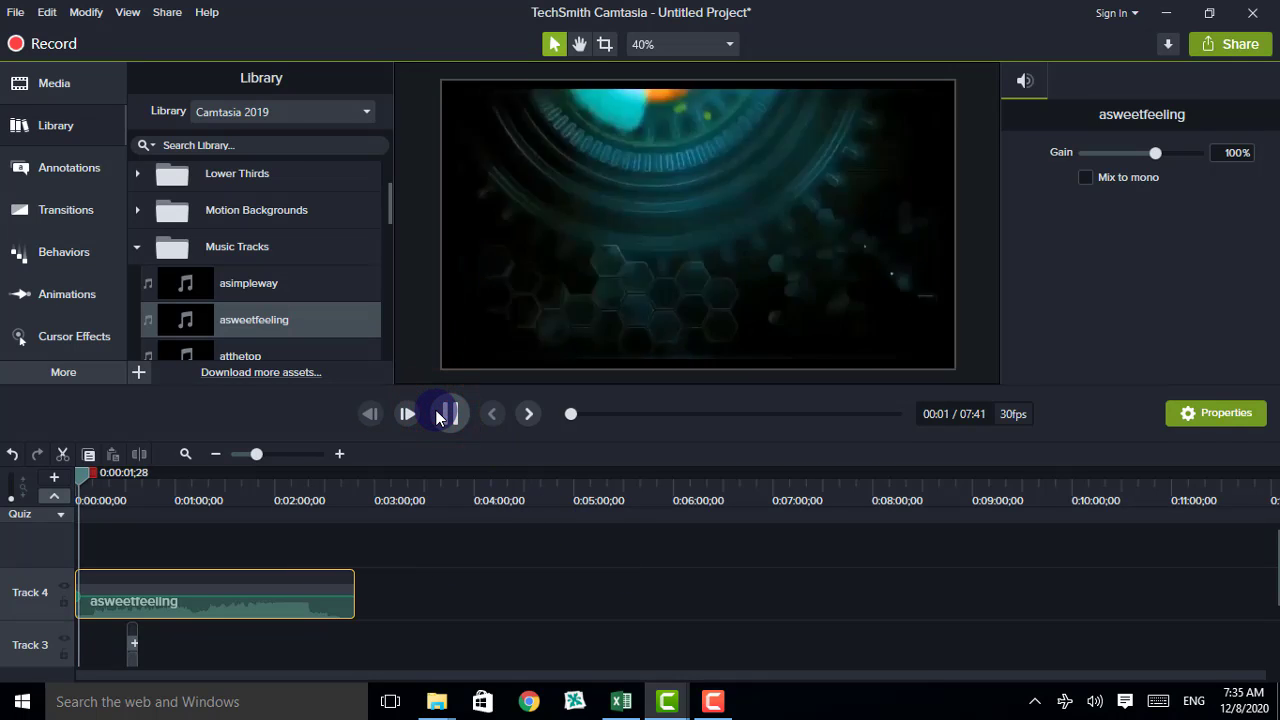
{"action": "left_click", "coordinate": [440, 414]}
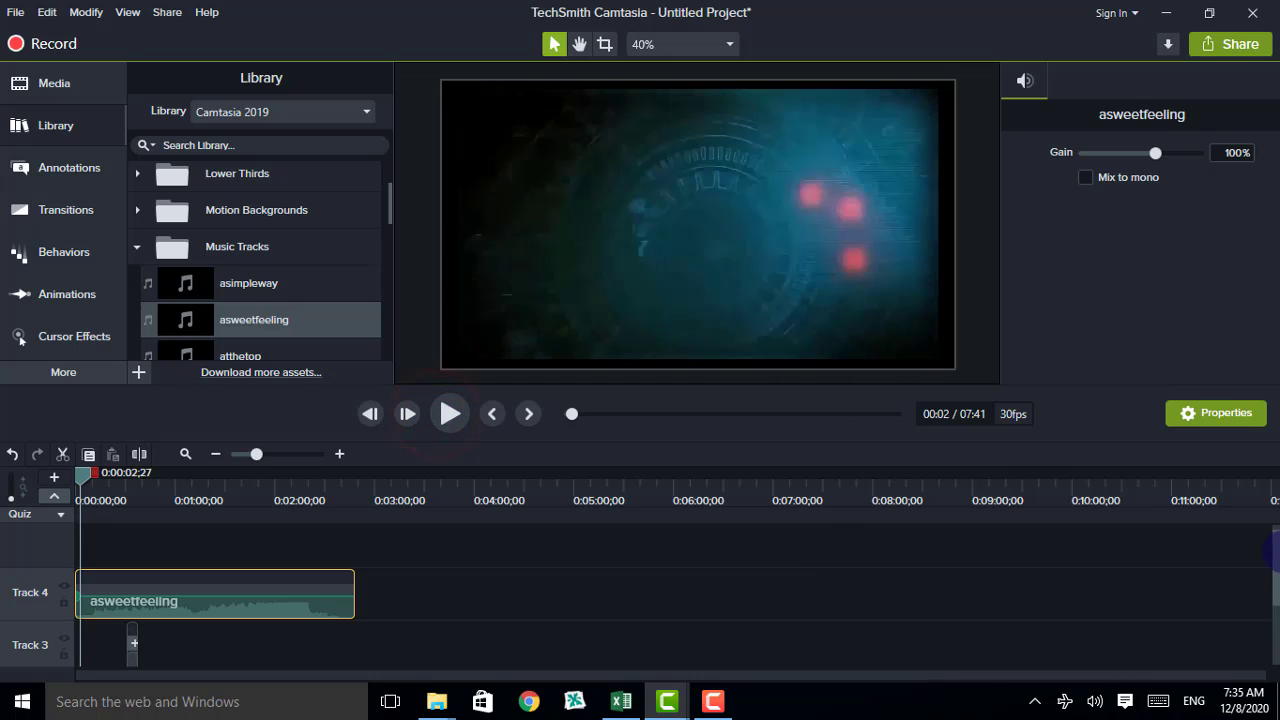
Move the asweetfeeling clip along Track 4 so it starts at about 0:18, where the intro ends
{"action": "left_click_drag", "start_coordinate": [1275, 575], "coordinate": [1275, 572]}
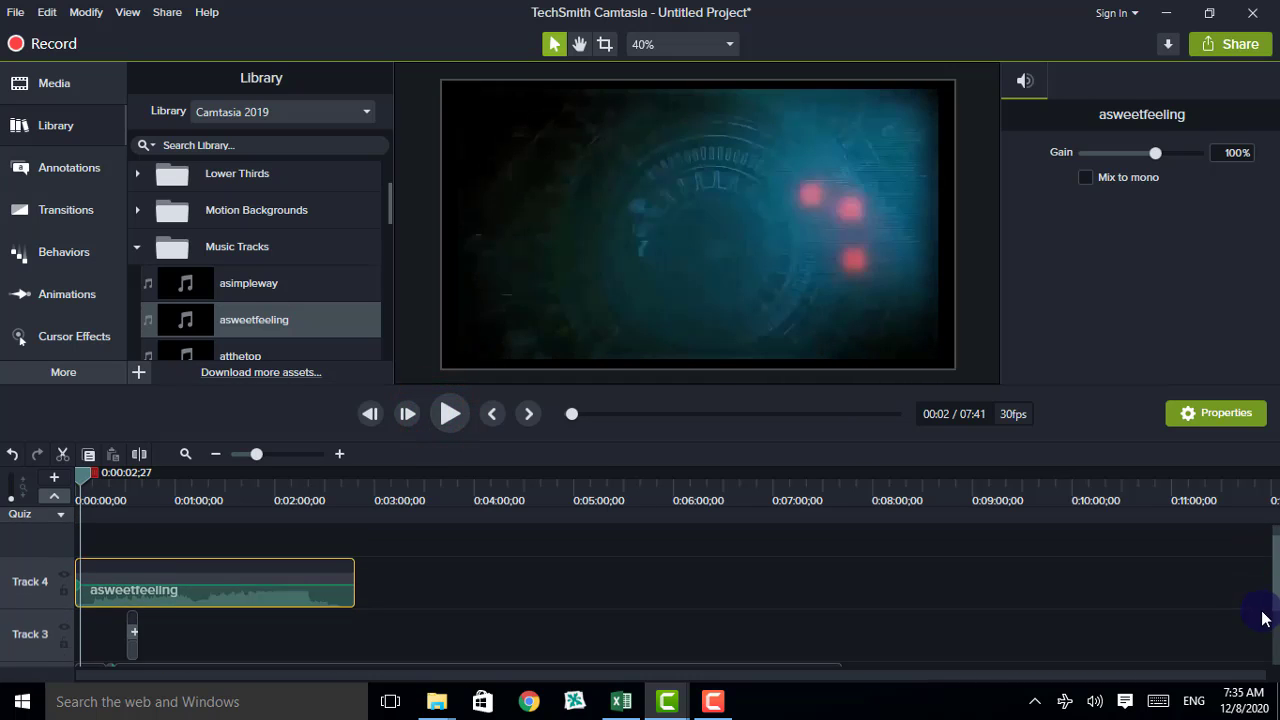
{"action": "scroll", "coordinate": [1261, 620], "scroll_direction": "down", "scroll_amount": 3}
{"action": "scroll", "coordinate": [1257, 610], "scroll_direction": "up", "scroll_amount": 2}
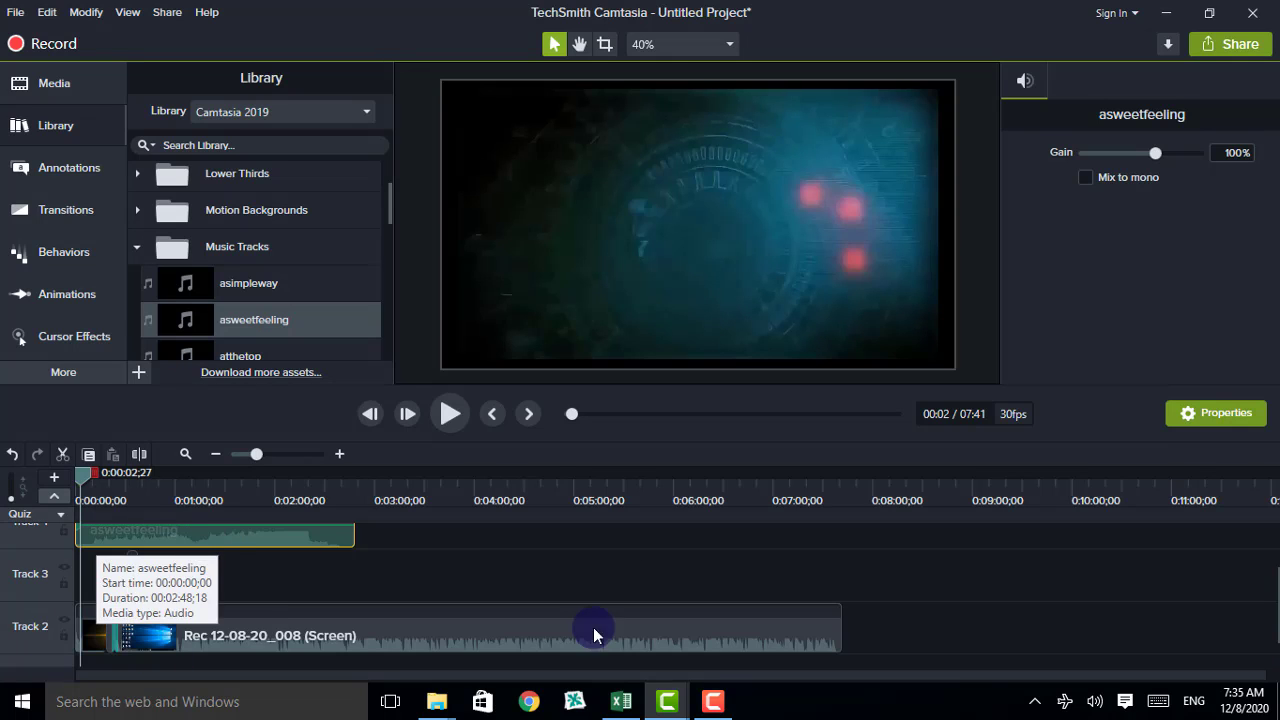
{"action": "left_click", "coordinate": [190, 536]}
{"action": "left_click_drag", "start_coordinate": [208, 536], "coordinate": [221, 566]}
{"action": "left_click_drag", "start_coordinate": [1276, 612], "coordinate": [1273, 636]}
Play the project from about 0:18 to hear the music under the title and the screen recording
{"action": "left_click_drag", "start_coordinate": [82, 472], "coordinate": [111, 482]}
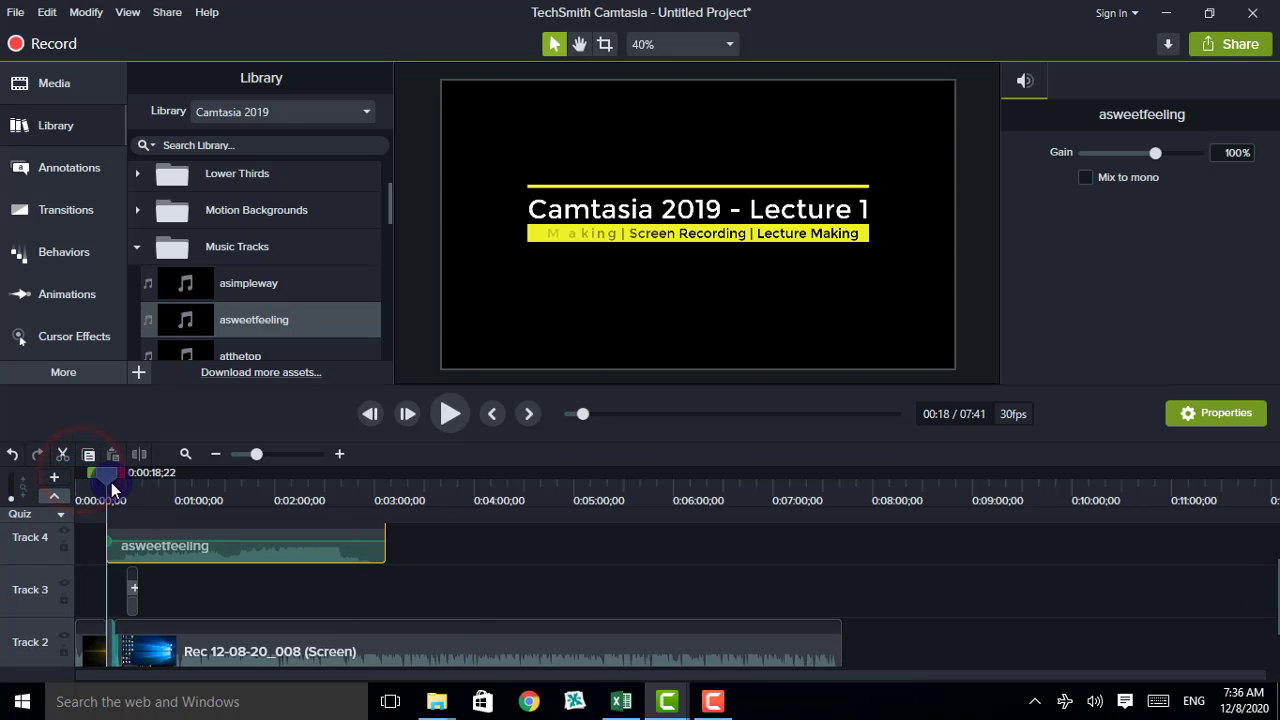
{"action": "left_click", "coordinate": [446, 422]}
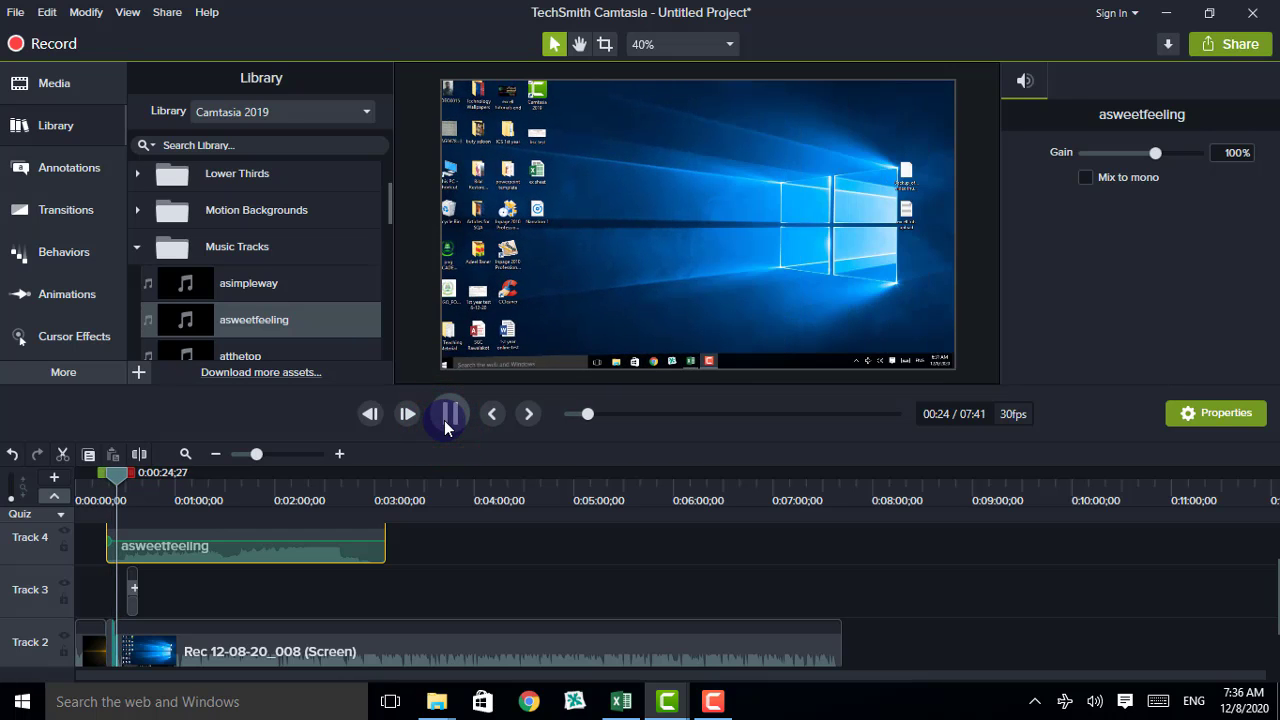
{"action": "left_click", "coordinate": [434, 432]}
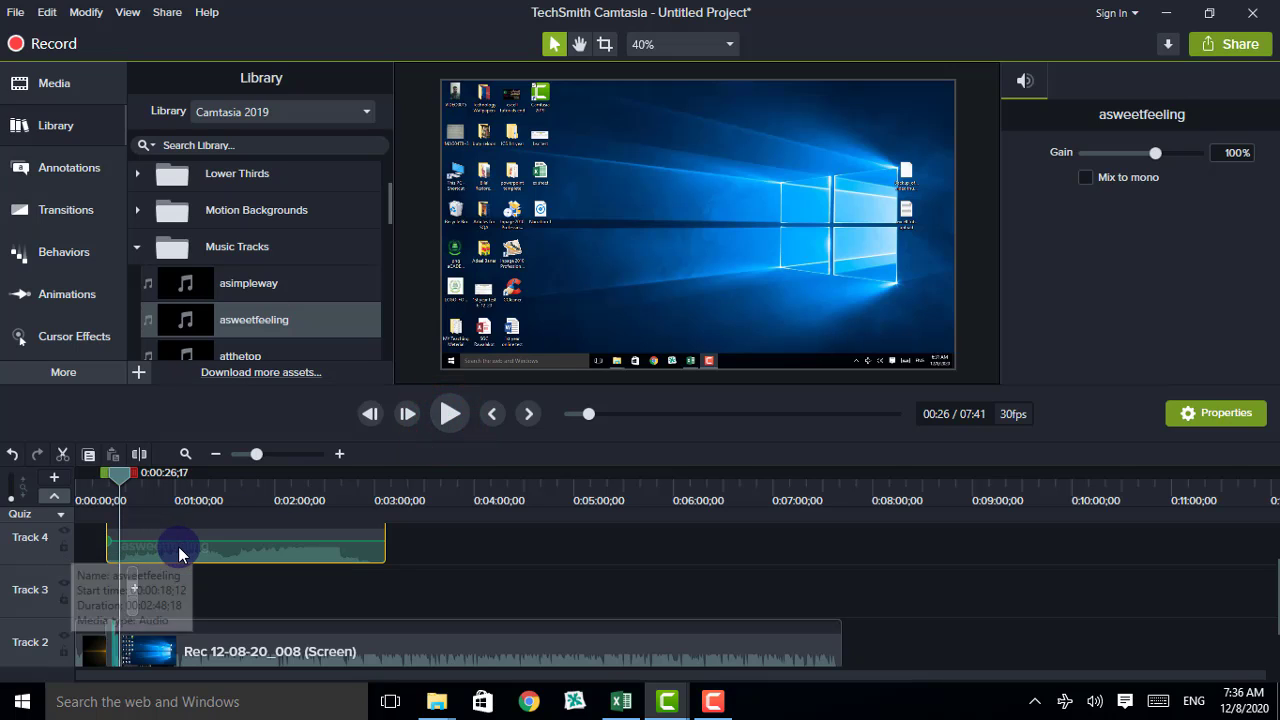
Lower the audio level of the asweetfeeling clip on Track 4 to almost silent and play the section to check it
{"action": "left_click_drag", "start_coordinate": [189, 540], "coordinate": [198, 564]}
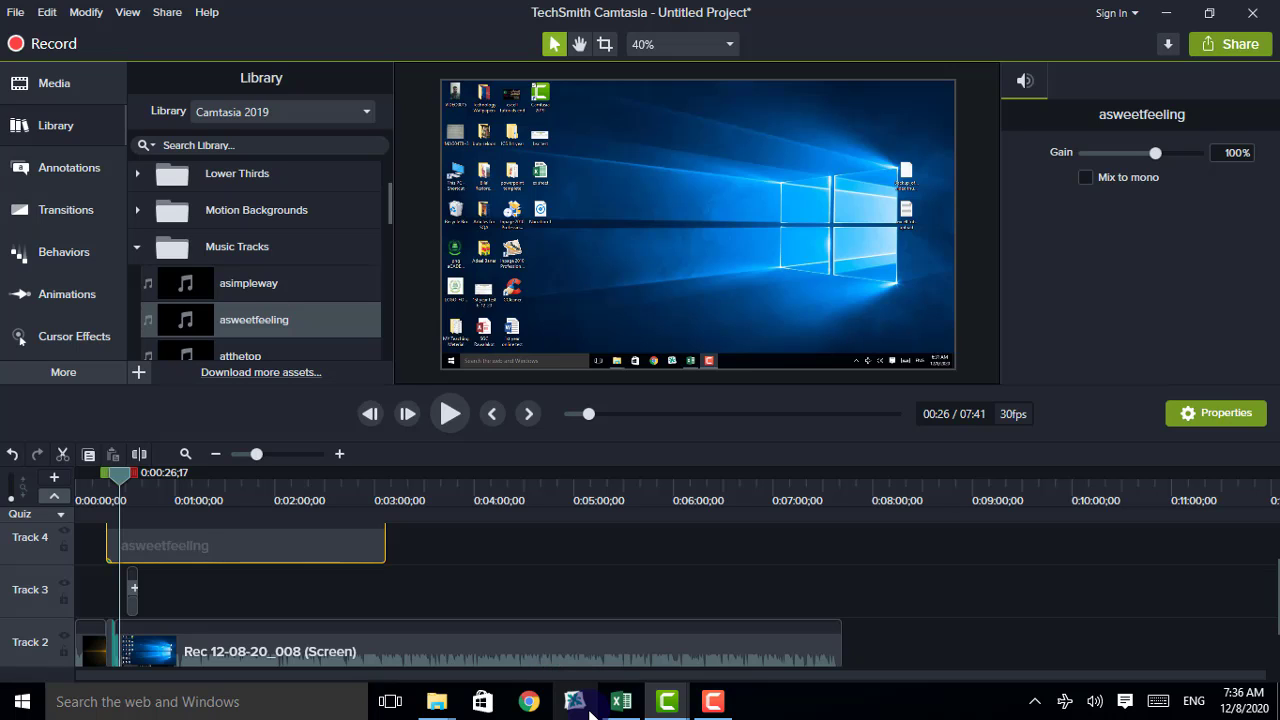
{"action": "left_click", "coordinate": [474, 410]}
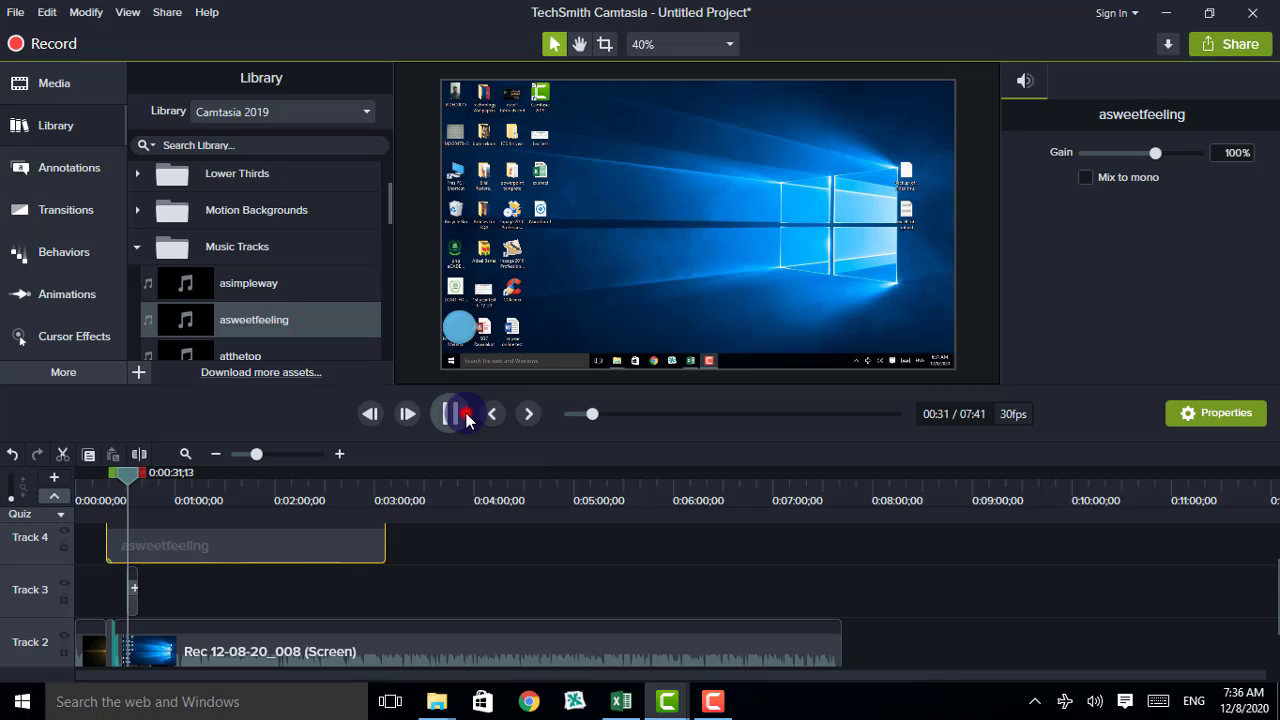
{"action": "left_click", "coordinate": [466, 413]}
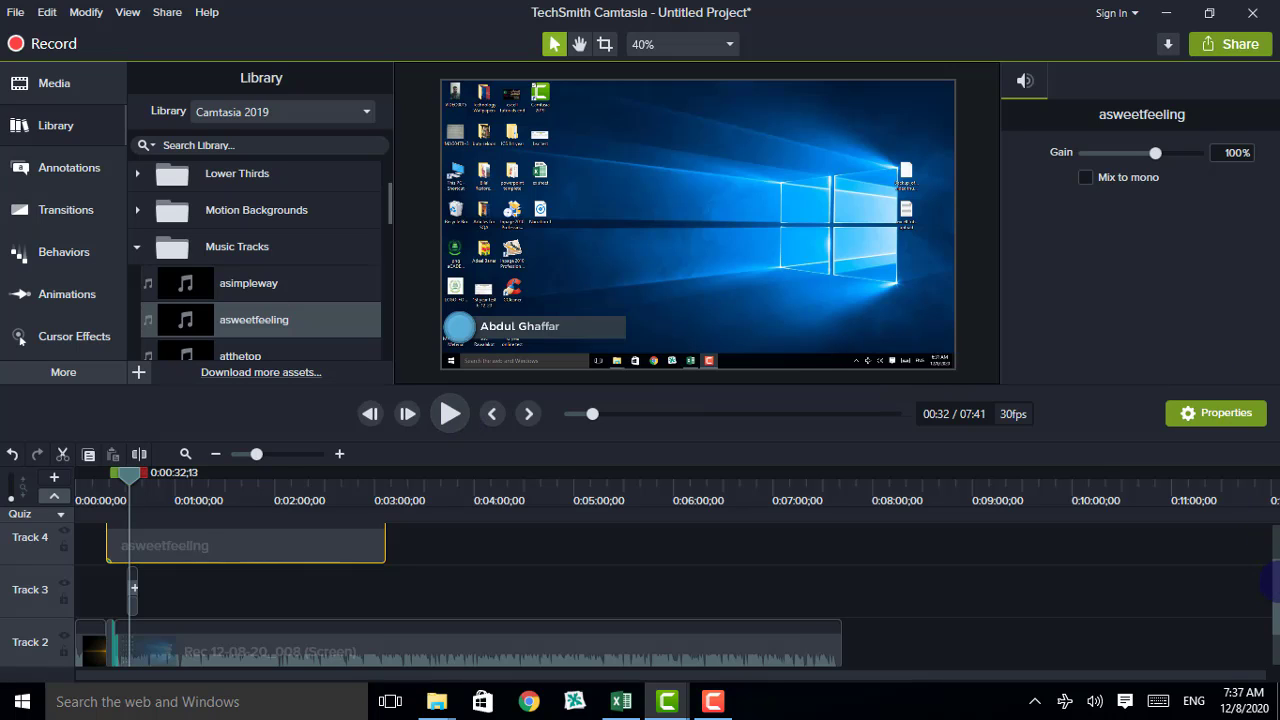
Copy the asweetfeeling clip on Track 4 and place the pasted copy directly after the original on the same track
{"action": "left_click_drag", "start_coordinate": [1278, 582], "coordinate": [1278, 535]}
{"action": "left_click", "coordinate": [223, 599]}
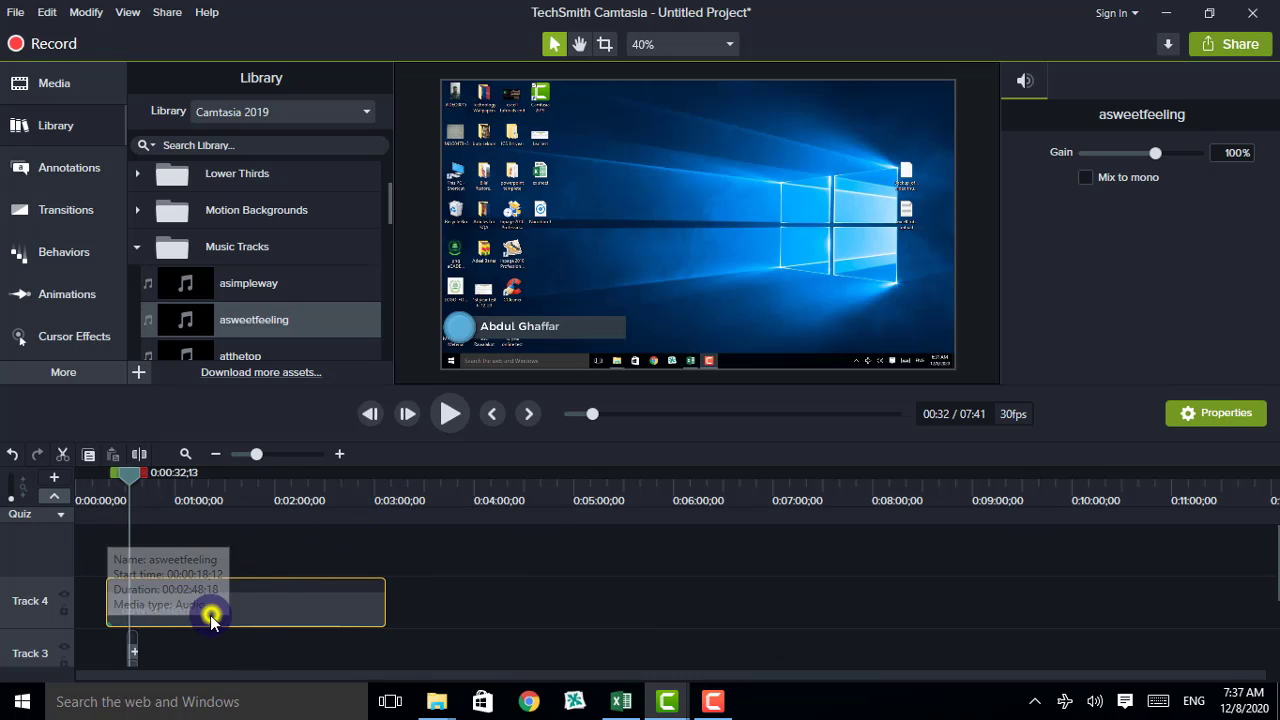
{"action": "right_click", "coordinate": [211, 619]}
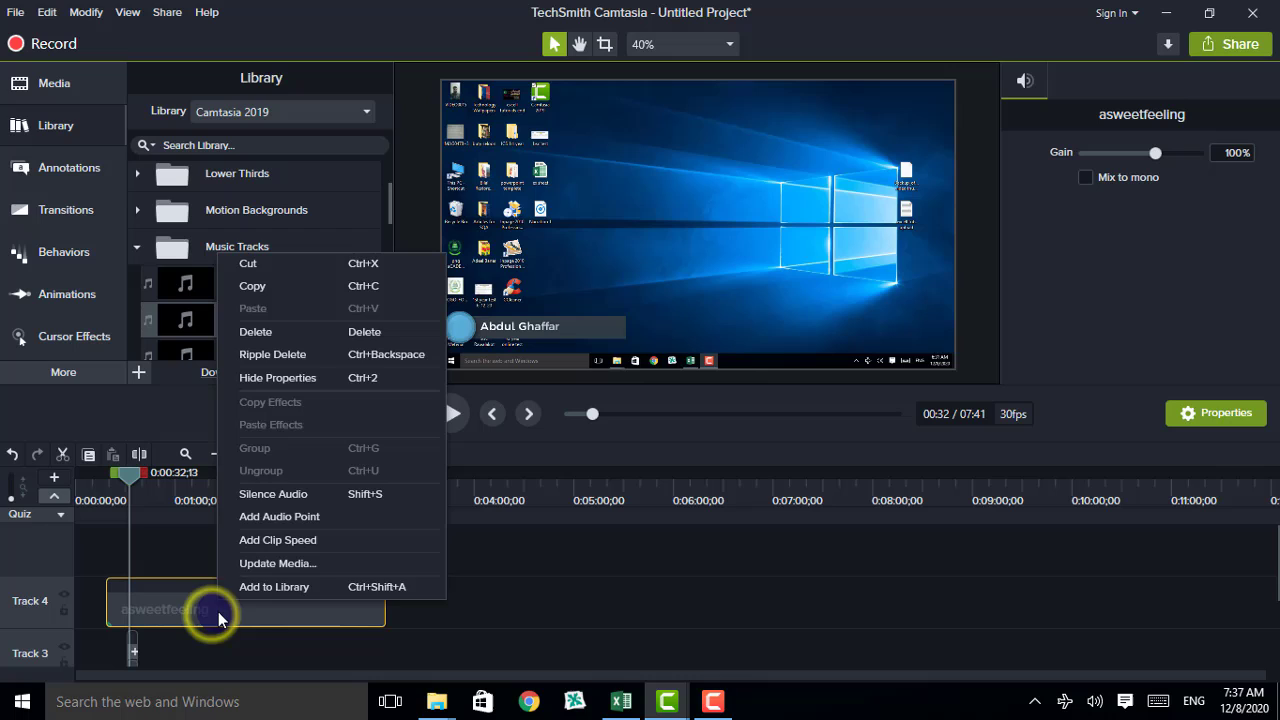
{"action": "left_click", "coordinate": [251, 287]}
{"action": "left_click", "coordinate": [532, 610]}
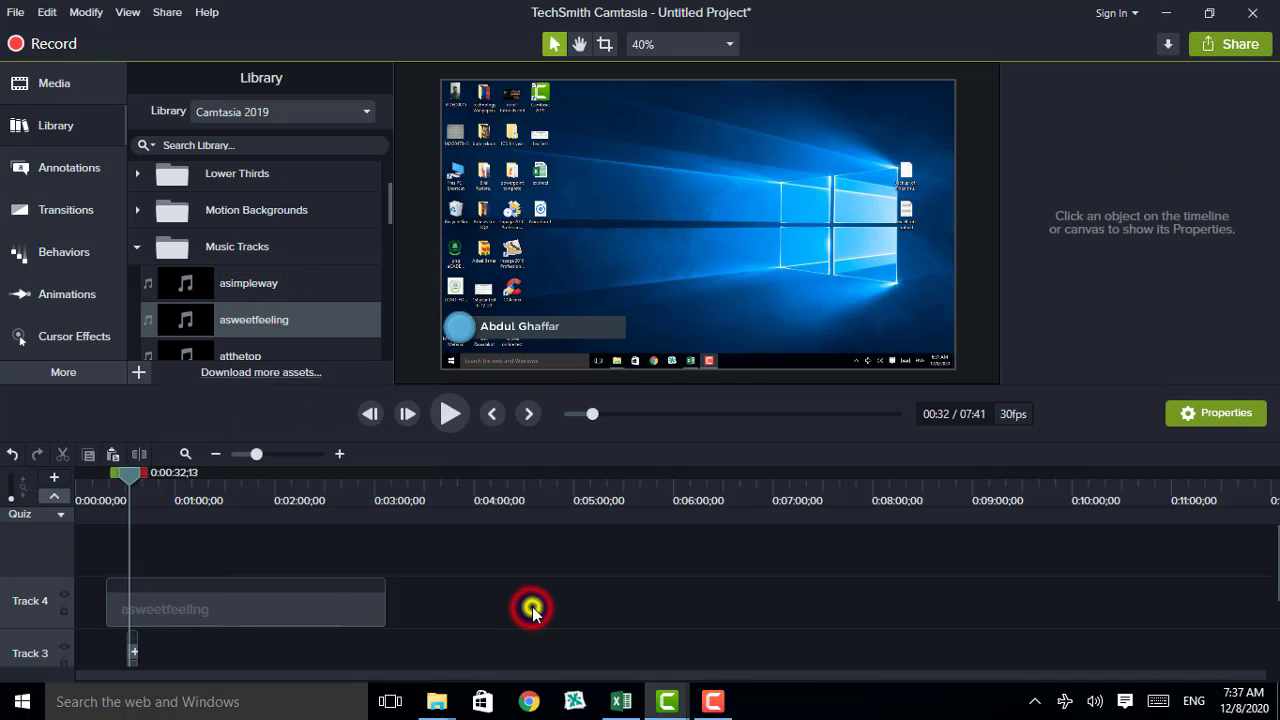
{"action": "right_click", "coordinate": [531, 607]}
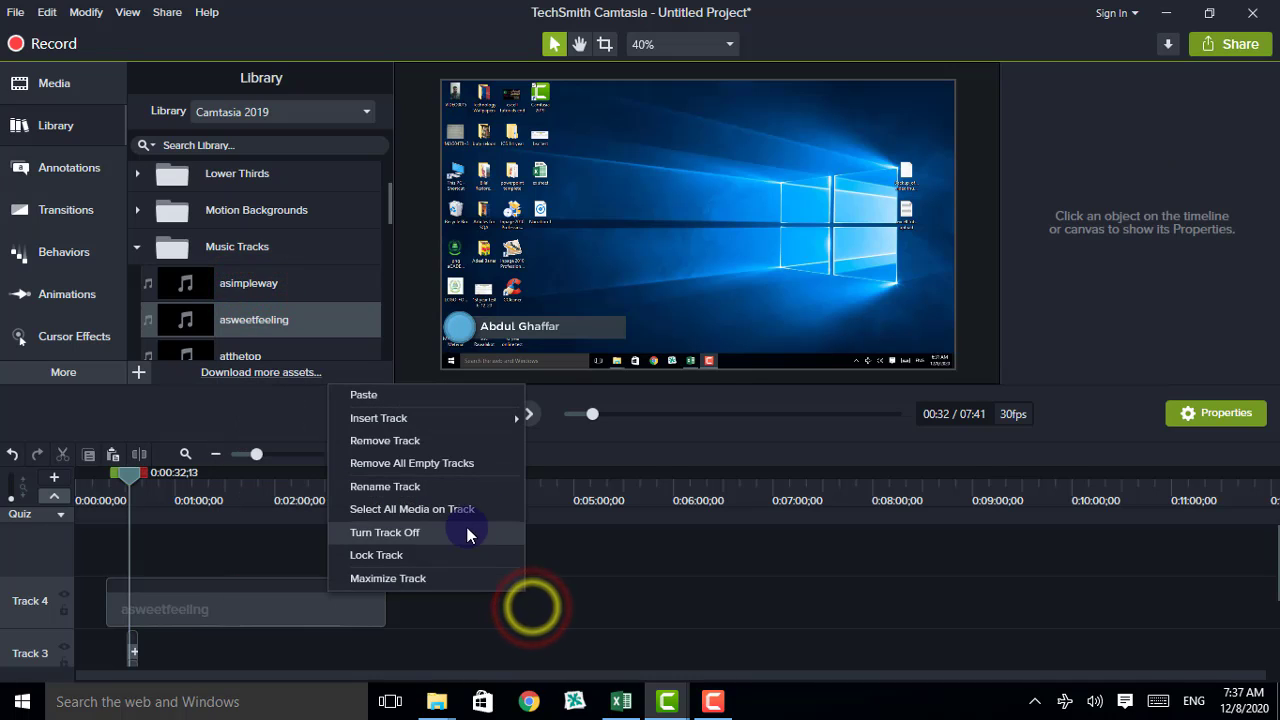
{"action": "left_click", "coordinate": [381, 397]}
{"action": "left_click", "coordinate": [700, 612]}
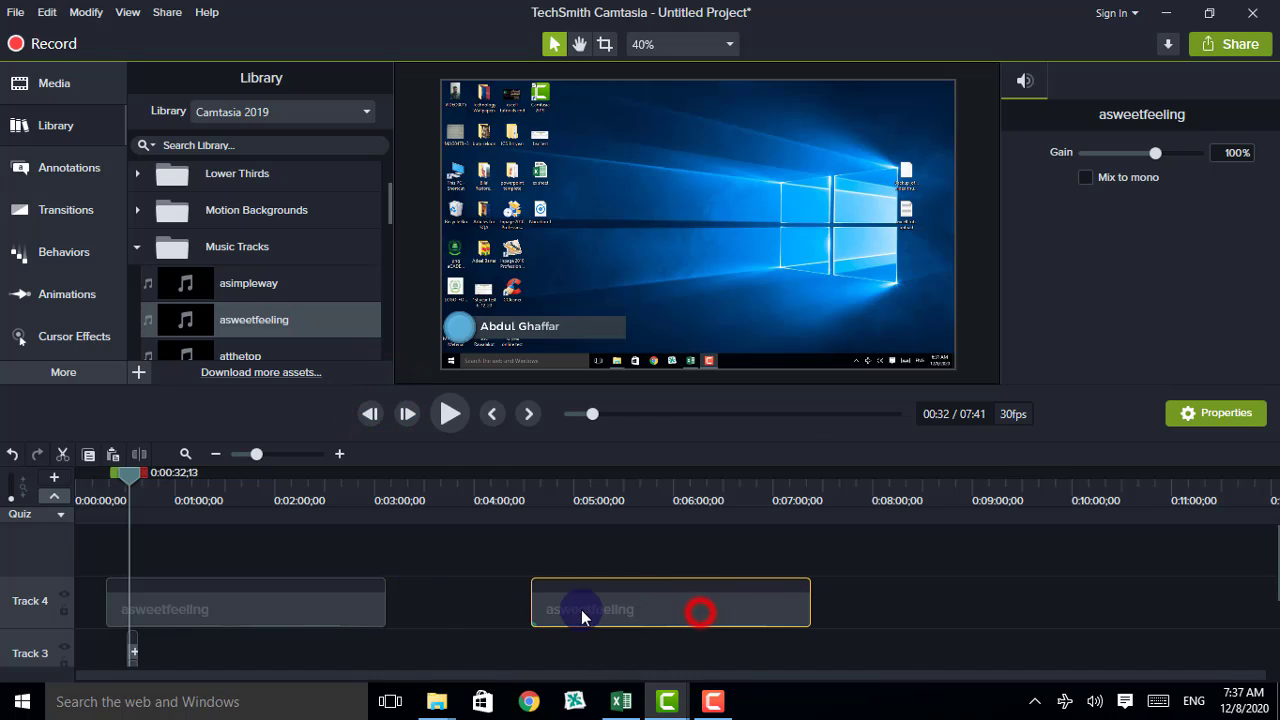
{"action": "left_click_drag", "start_coordinate": [581, 609], "coordinate": [530, 606]}
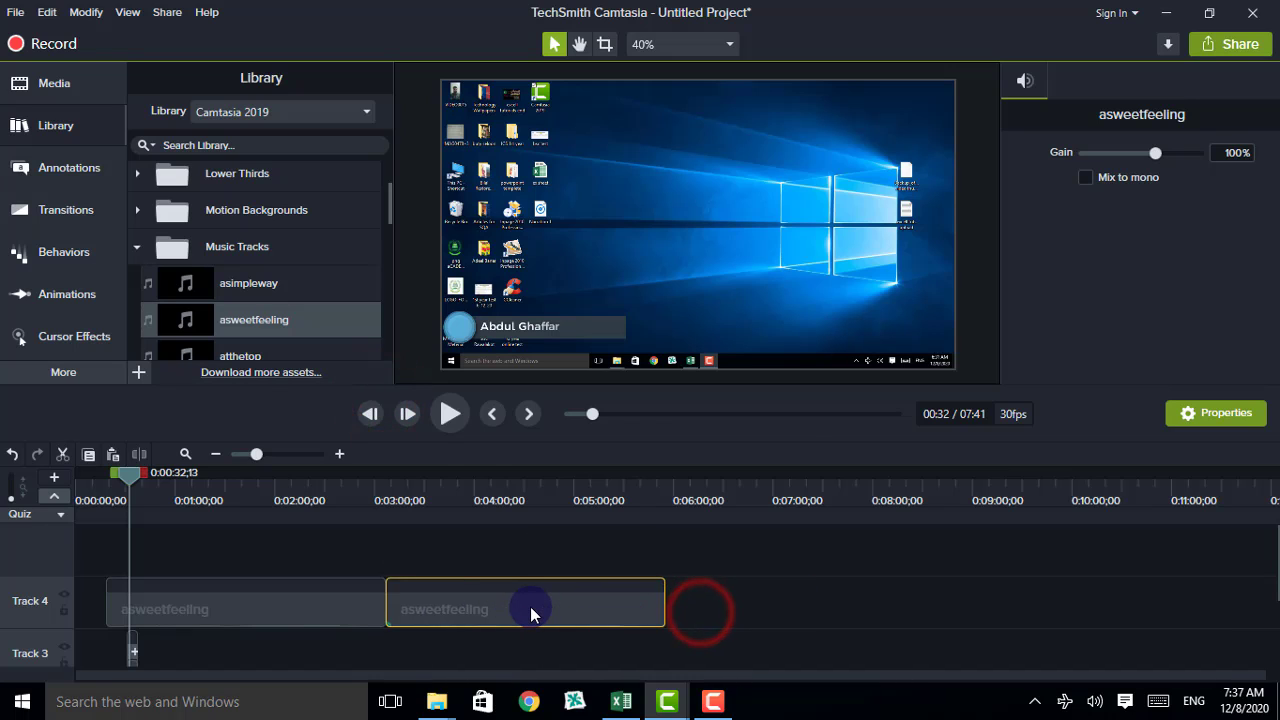
Paste another asweetfeeling copy and move it up to Track 4, directly after the second clip
{"action": "right_click", "coordinate": [644, 600]}
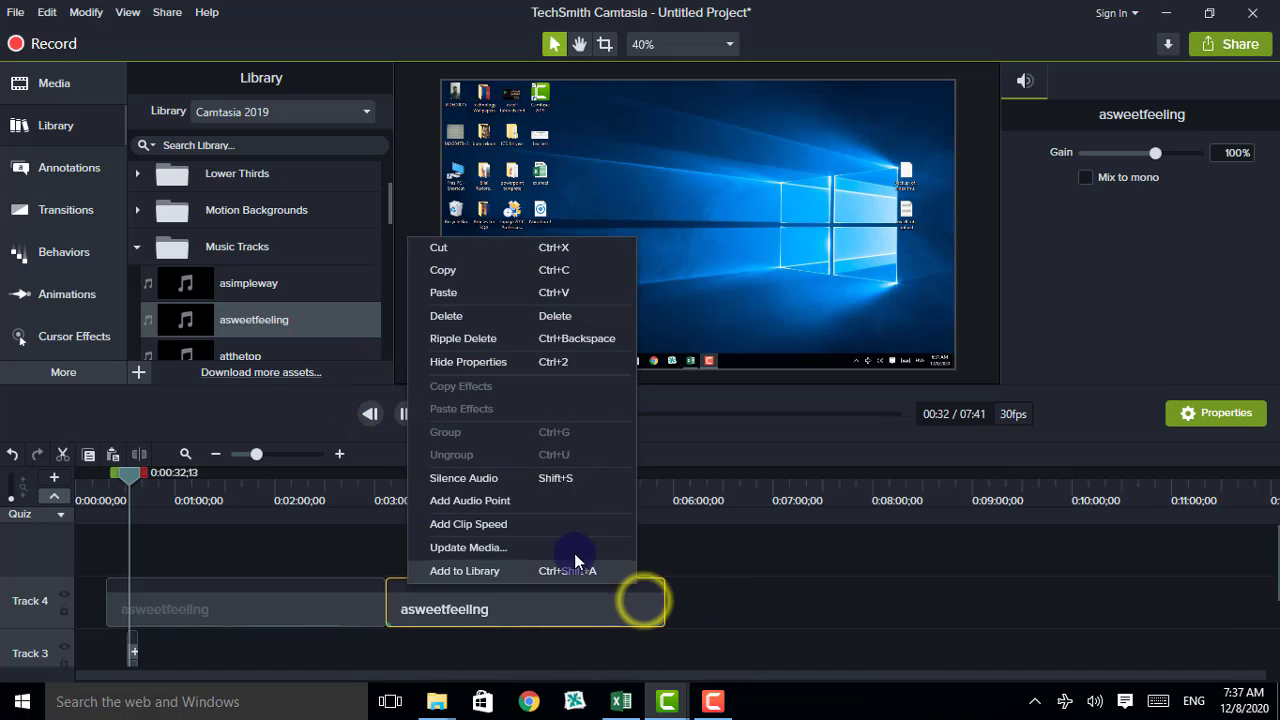
{"action": "left_click", "coordinate": [468, 292]}
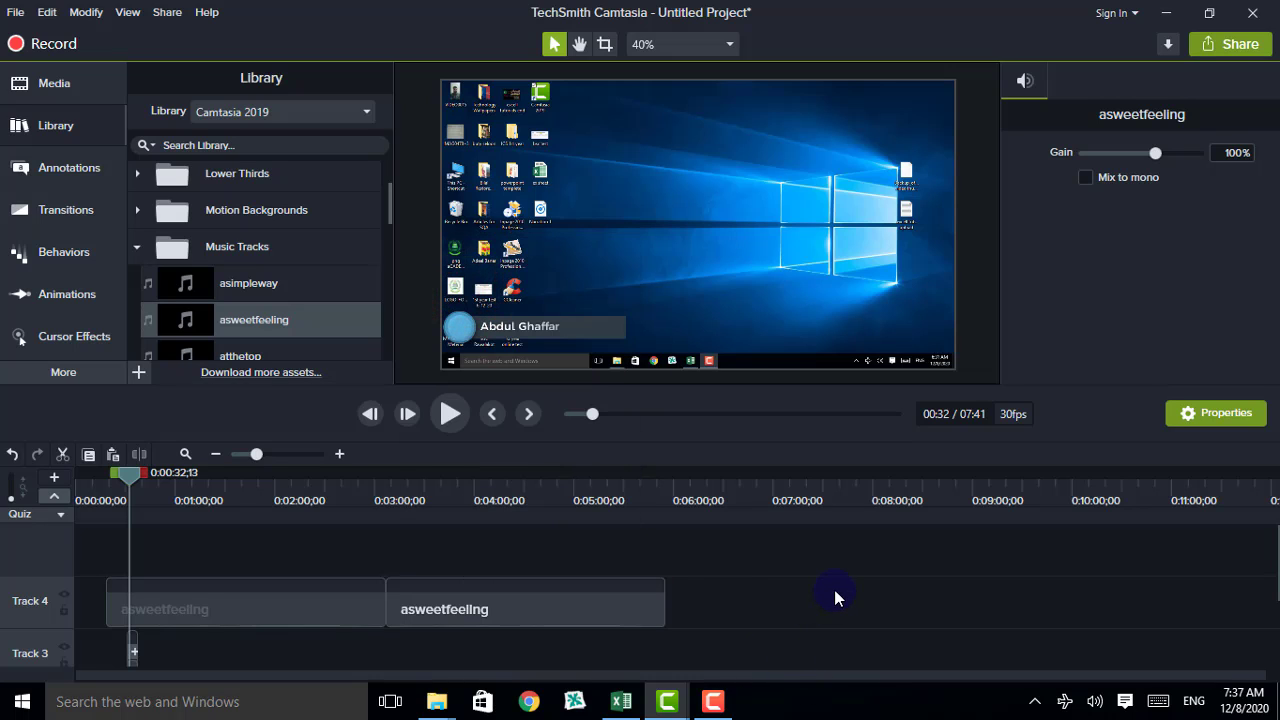
{"action": "scroll", "coordinate": [835, 597], "scroll_direction": "down", "scroll_amount": 3}
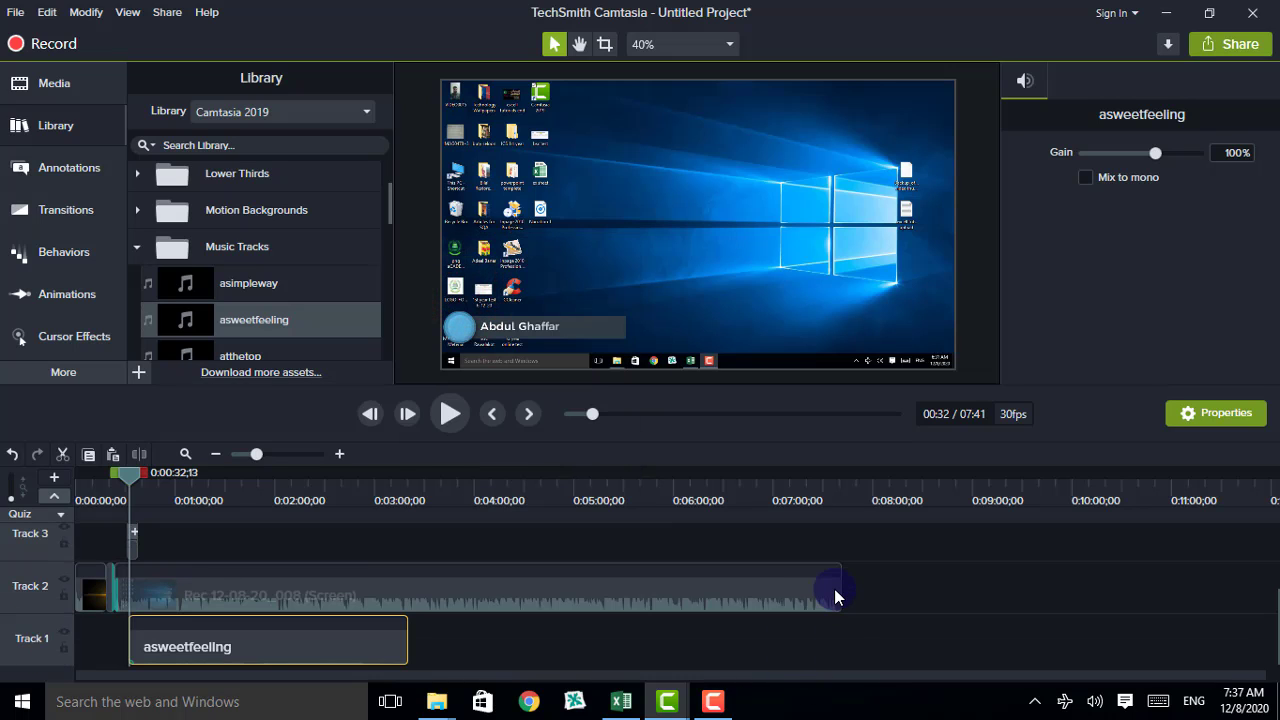
{"action": "left_click", "coordinate": [342, 631]}
{"action": "left_click_drag", "start_coordinate": [523, 621], "coordinate": [951, 540]}
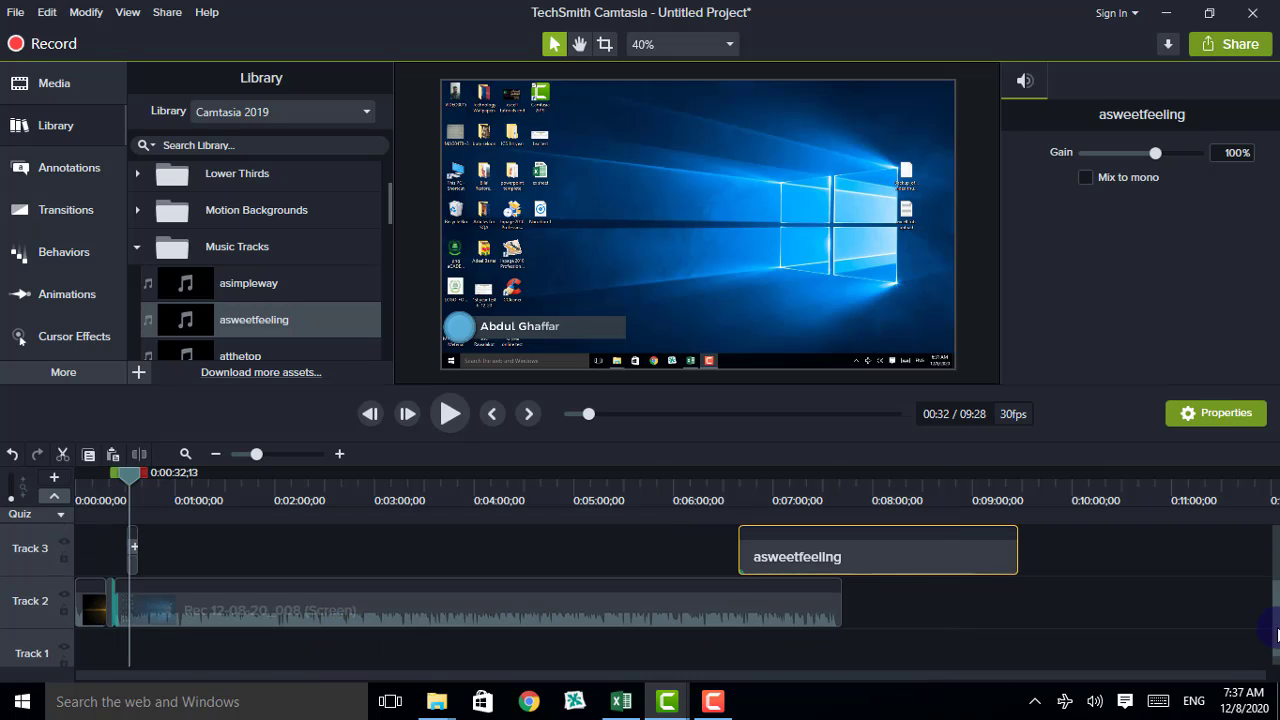
{"action": "left_click_drag", "start_coordinate": [1278, 620], "coordinate": [1276, 614]}
{"action": "left_click_drag", "start_coordinate": [917, 590], "coordinate": [916, 589]}
{"action": "left_click_drag", "start_coordinate": [865, 542], "coordinate": [757, 534]}
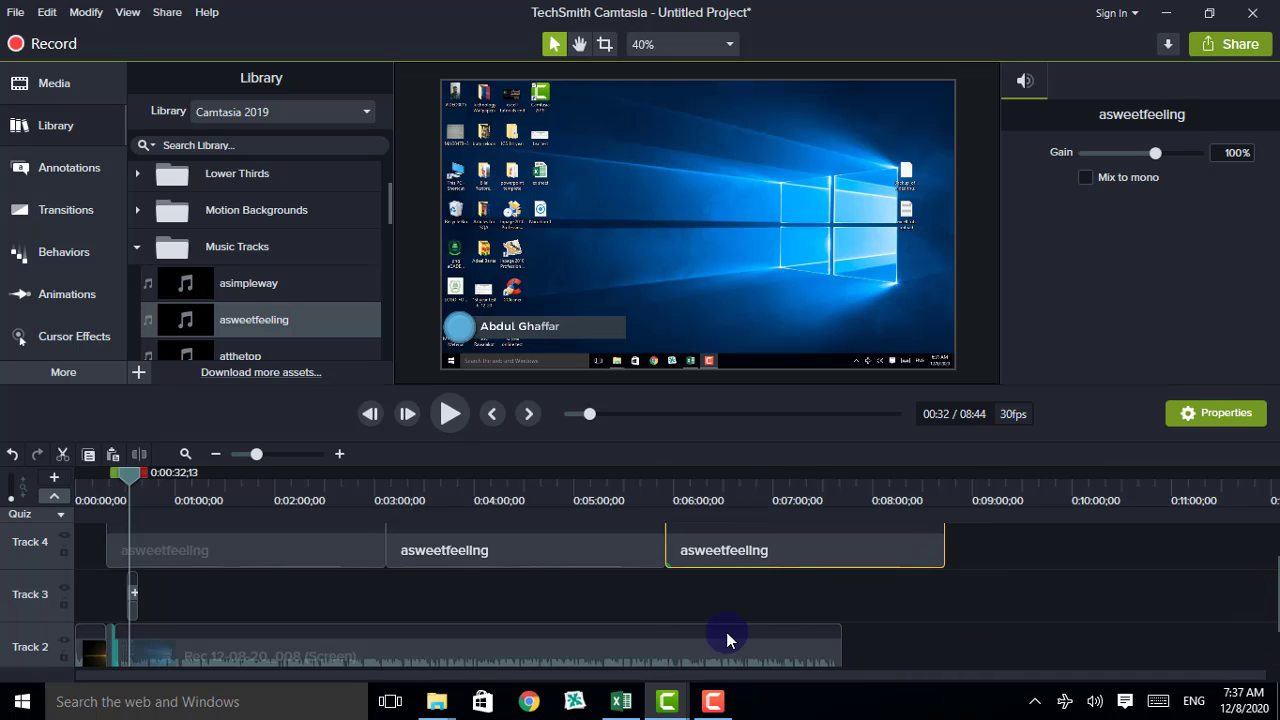
Trim the end of the third asweetfeeling clip on Track 4 to match the end of the screen recording on Track 2
{"action": "left_click_drag", "start_coordinate": [940, 540], "coordinate": [848, 580]}
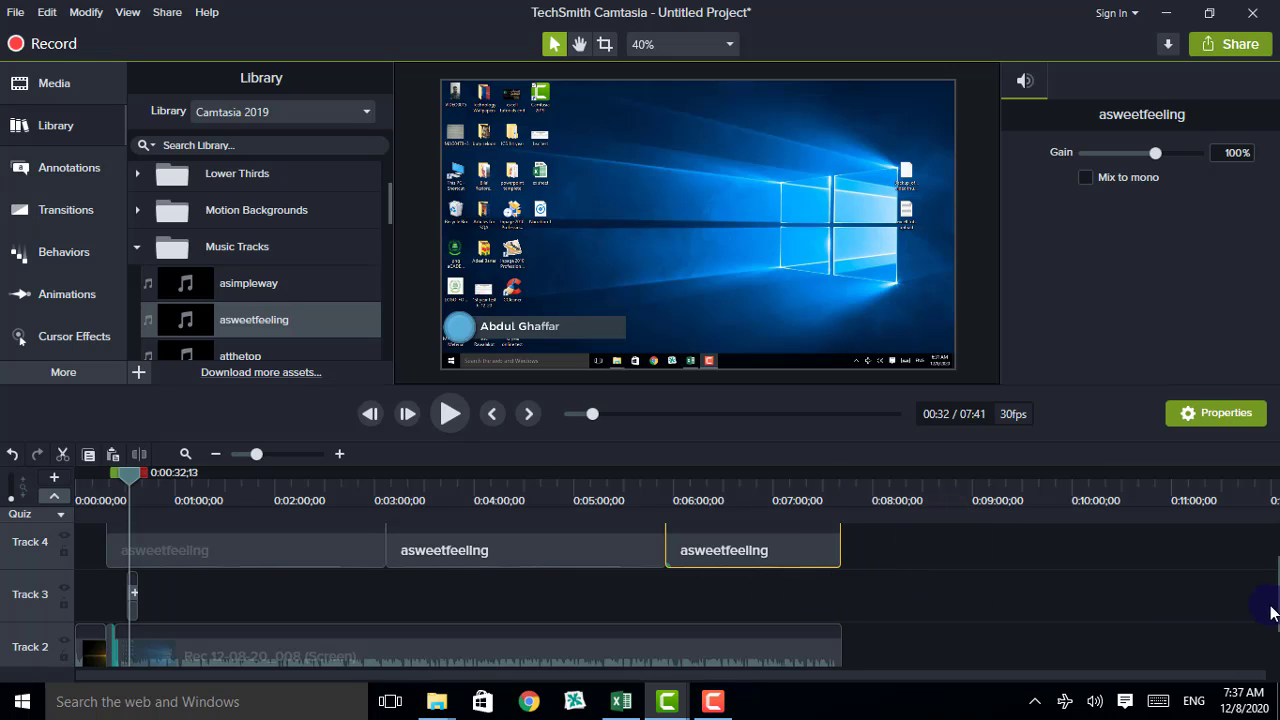
{"action": "left_click_drag", "start_coordinate": [1272, 612], "coordinate": [1274, 578]}
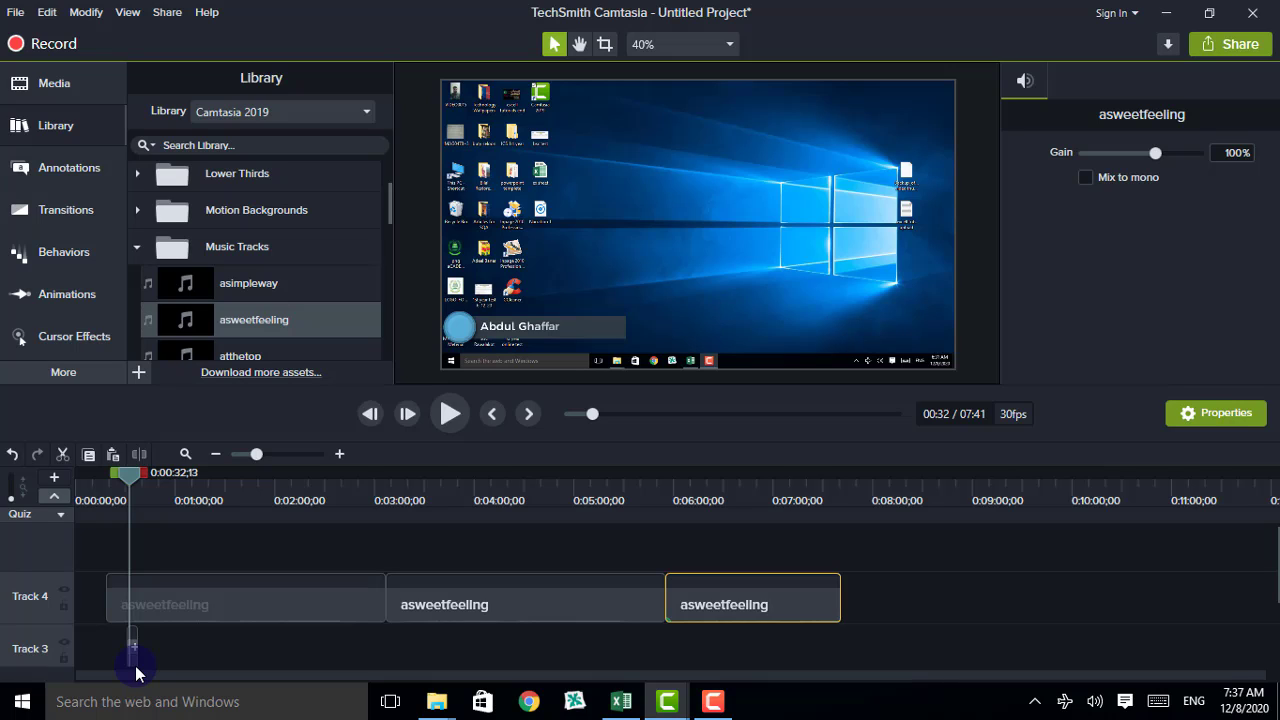
{"action": "left_click", "coordinate": [713, 701]}
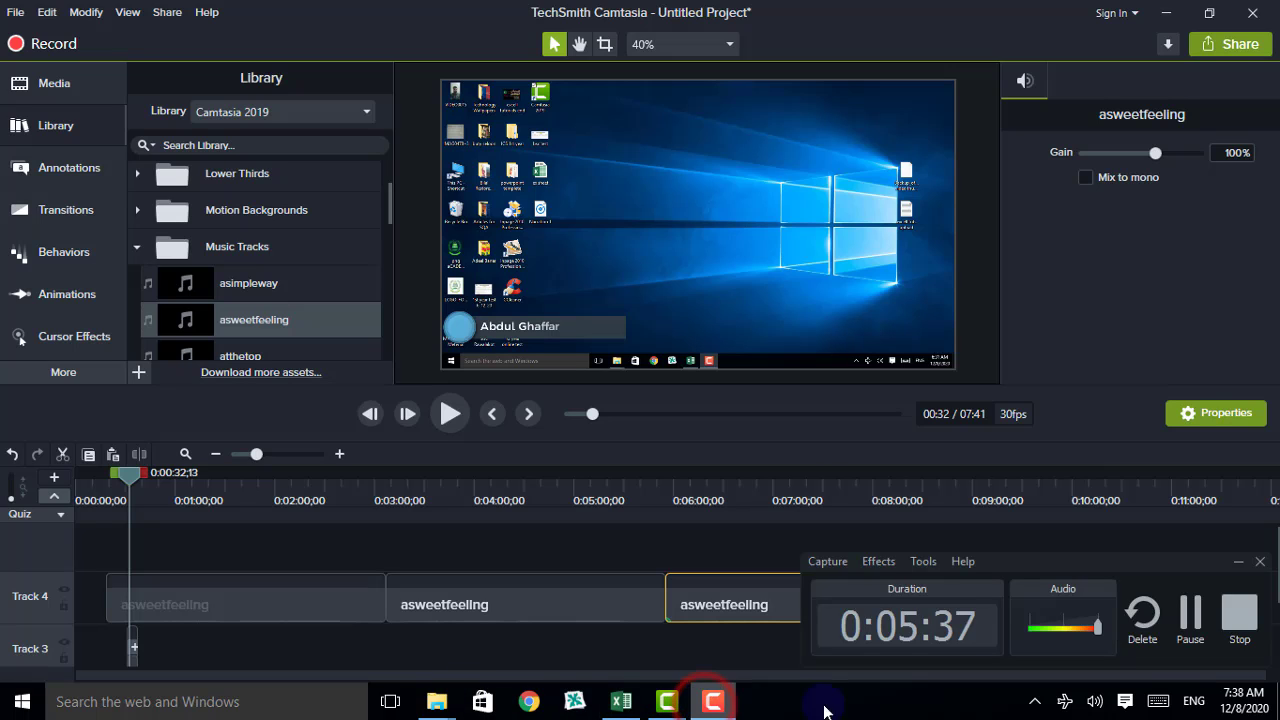
{"action": "left_click", "coordinate": [1241, 565]}
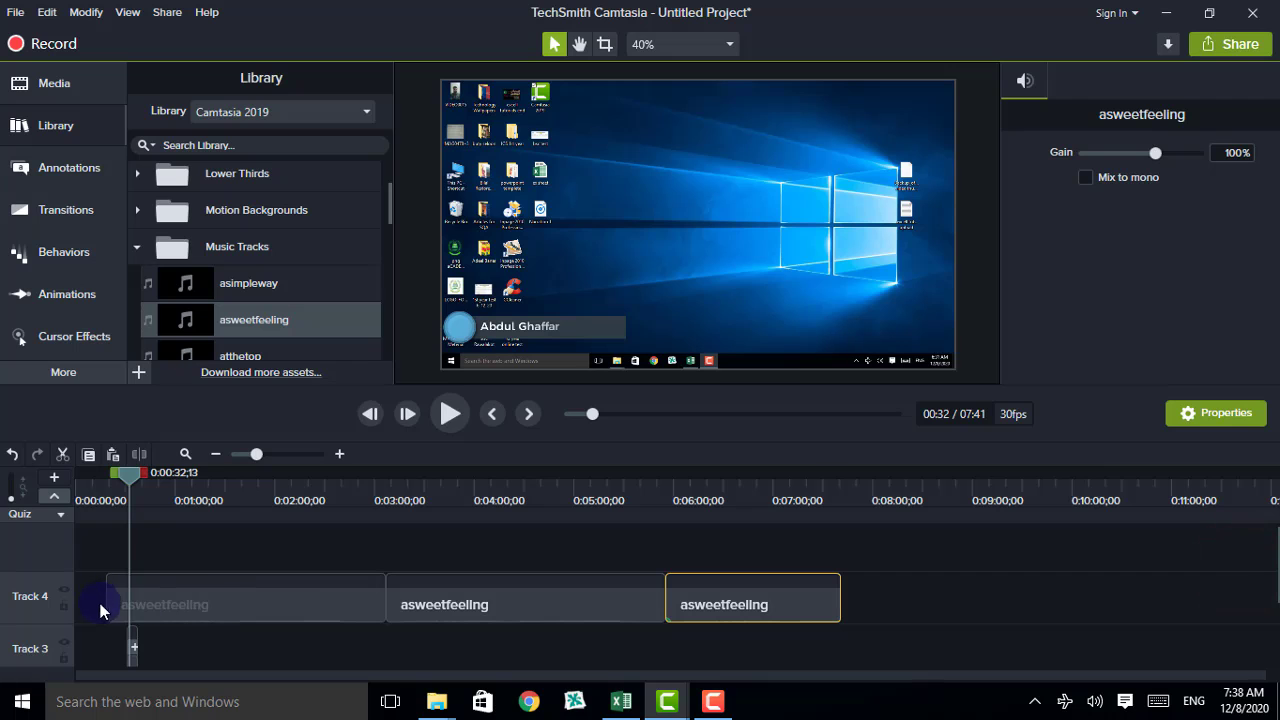
Move the playhead to about 3:36 and play the screen recording briefly to listen for background noise
{"action": "left_click_drag", "start_coordinate": [130, 485], "coordinate": [436, 560]}
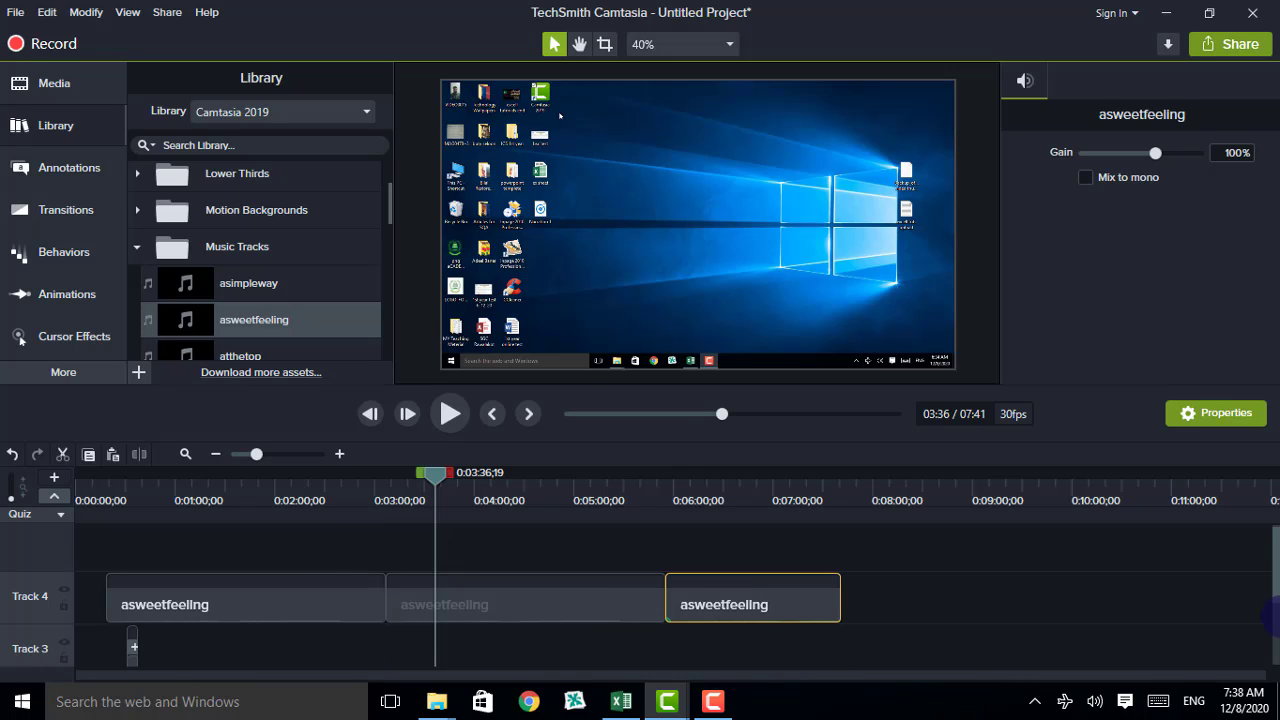
{"action": "left_click_drag", "start_coordinate": [1276, 577], "coordinate": [1266, 643]}
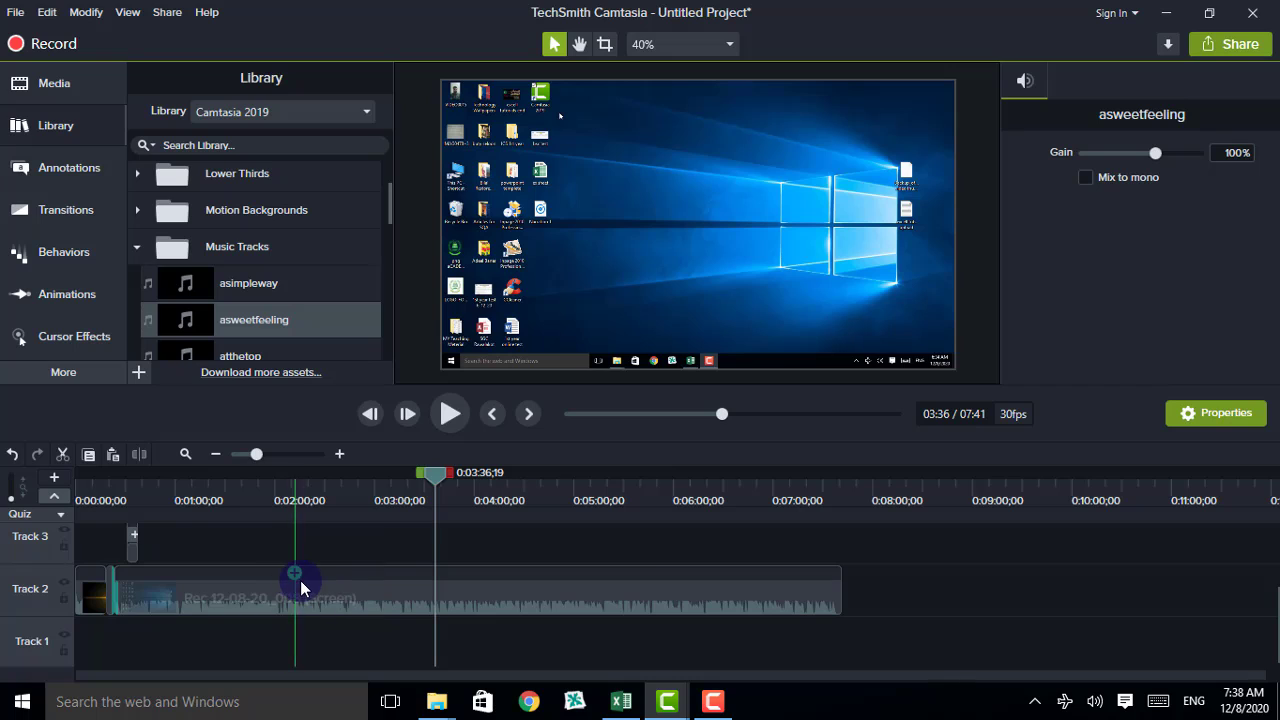
{"action": "mouse_move", "coordinate": [310, 588]}
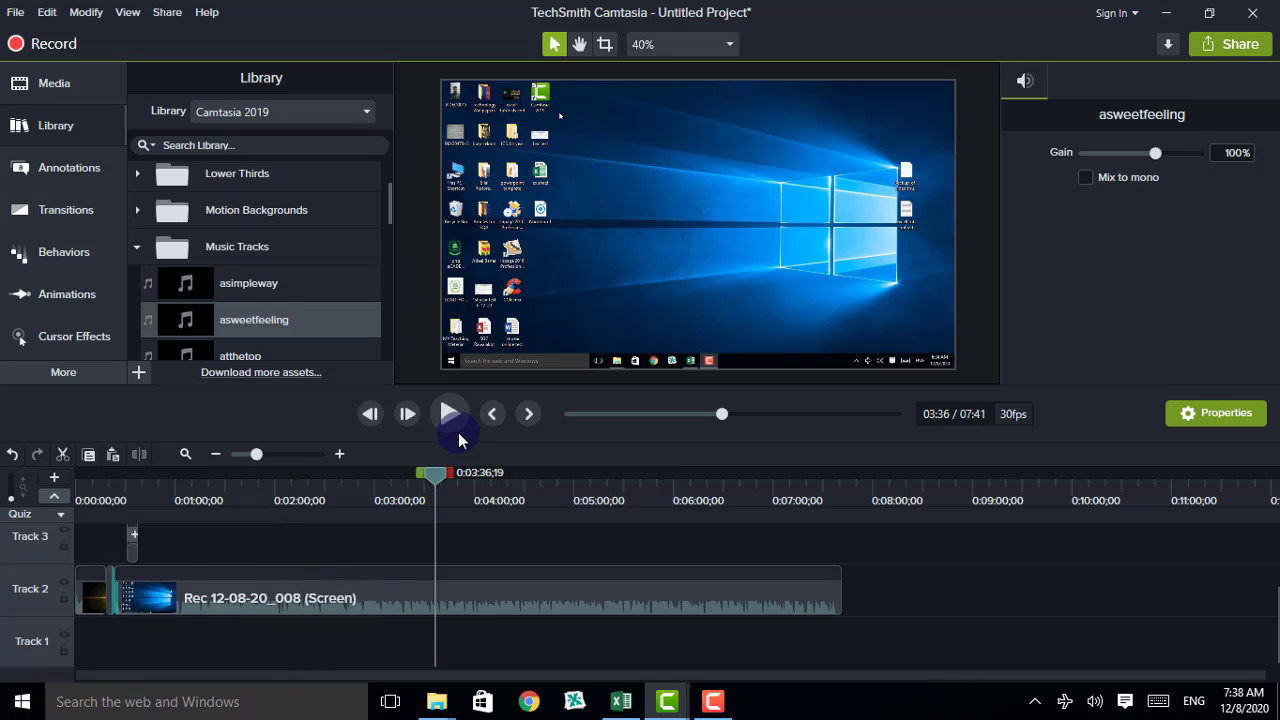
{"action": "left_click", "coordinate": [451, 418]}
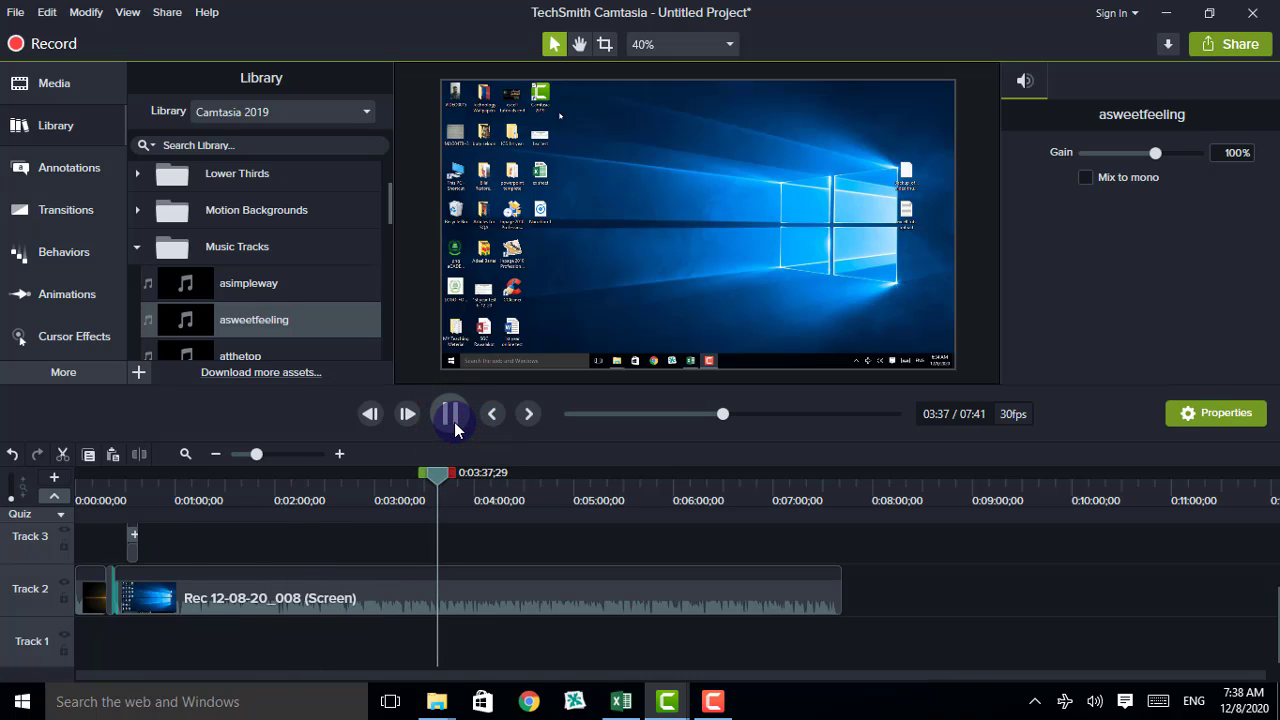
{"action": "left_click", "coordinate": [453, 420]}
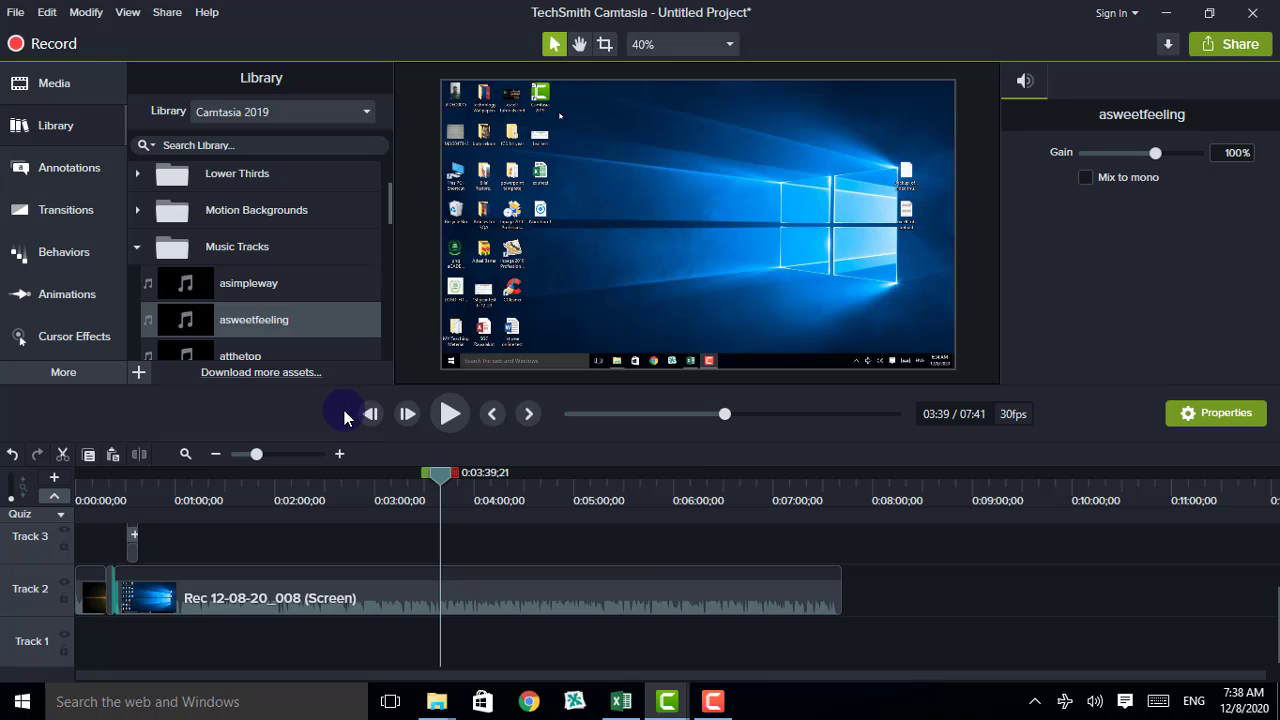
Apply the Noise Removal audio effect to the Rec 12-08-20_008 (Screen) clip on Track 2
{"action": "left_click", "coordinate": [35, 372]}
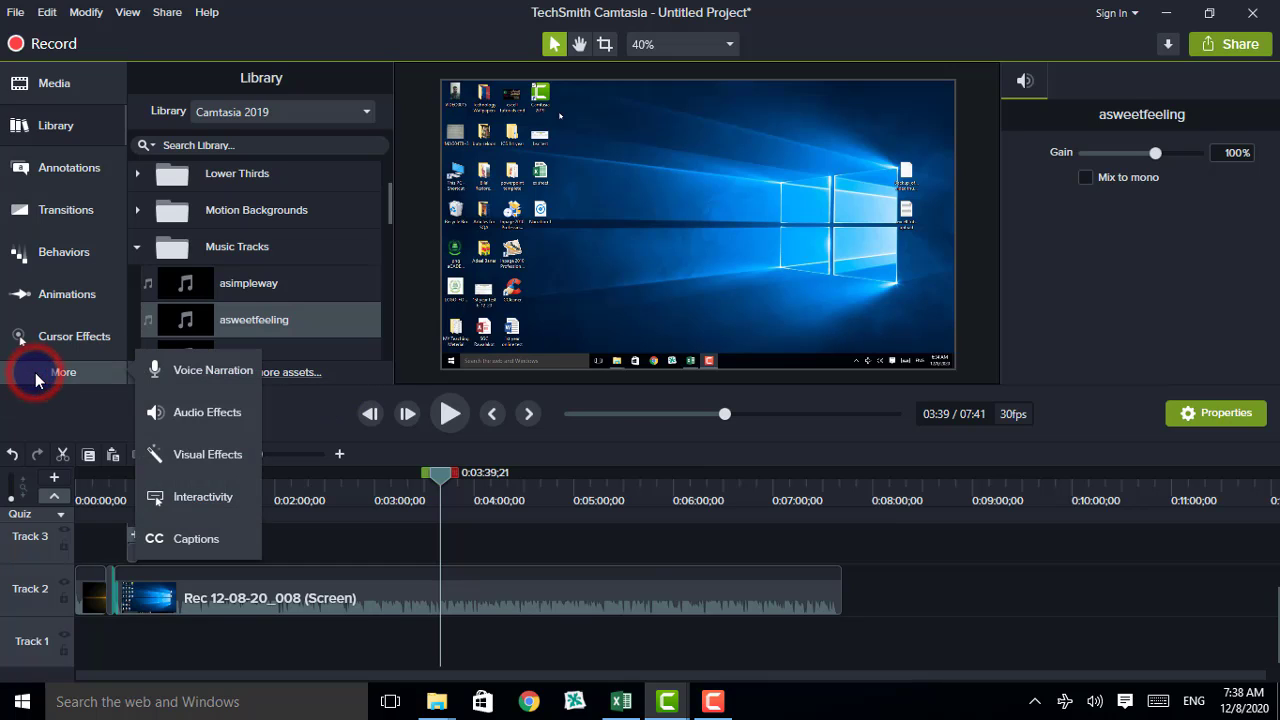
{"action": "left_click", "coordinate": [229, 418]}
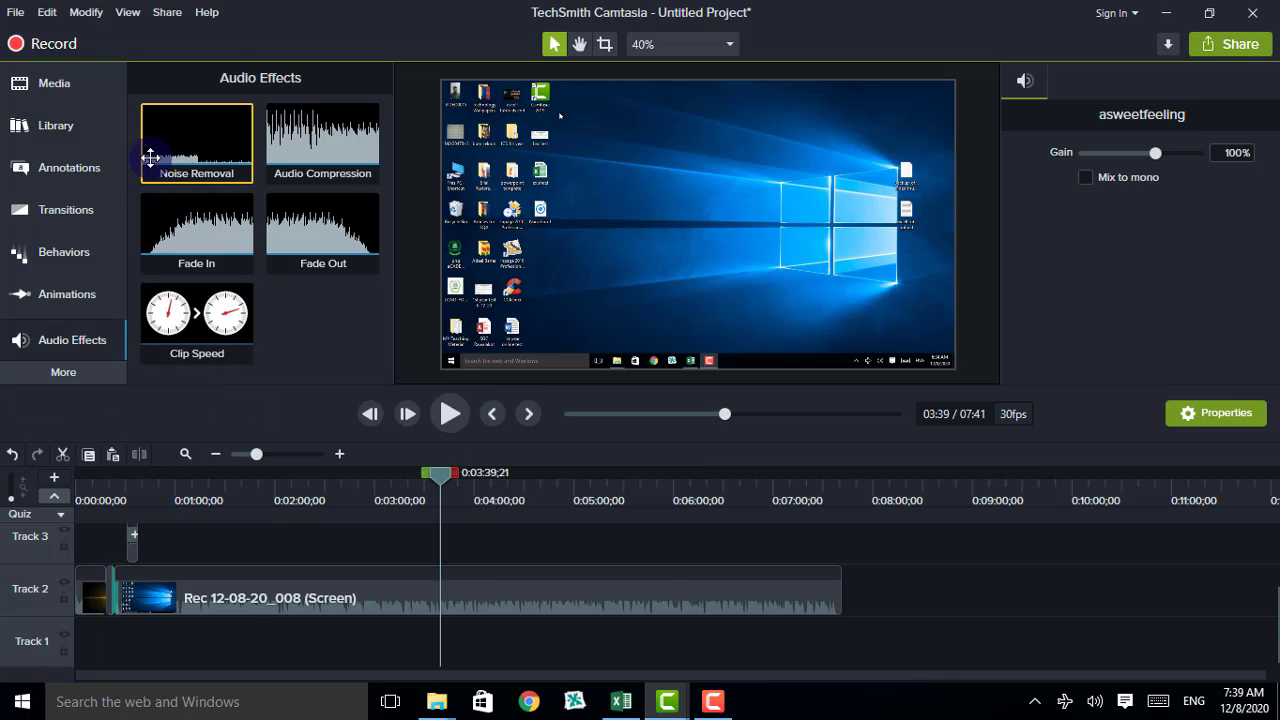
{"action": "left_click_drag", "start_coordinate": [190, 134], "coordinate": [210, 577]}
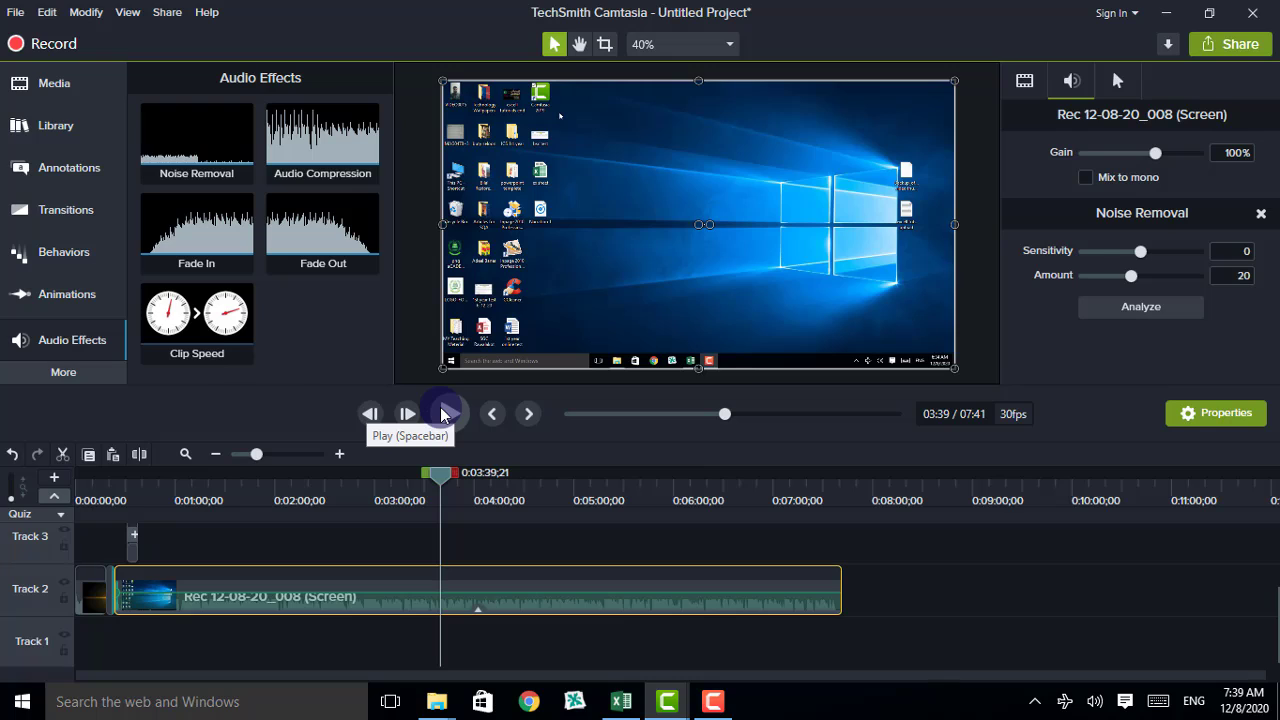
Play the project from about 3:39 for several seconds to check the sound with Noise Removal applied
{"action": "left_click", "coordinate": [445, 414]}
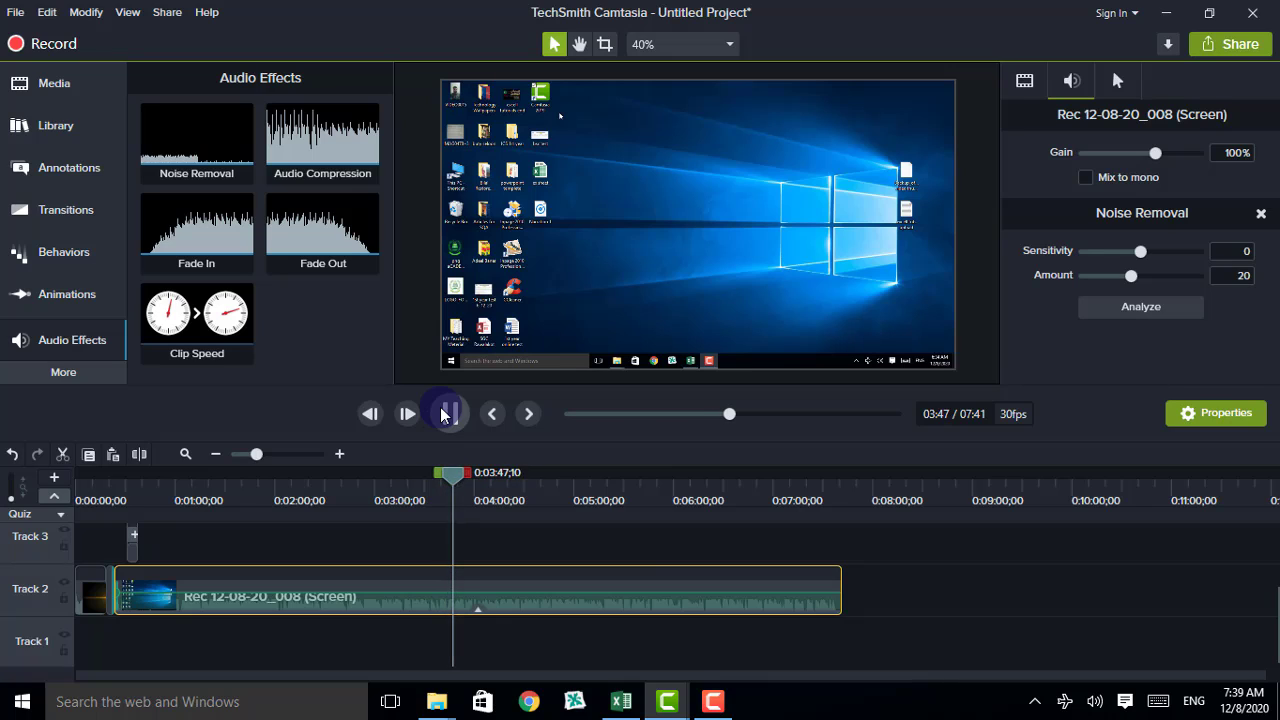
{"action": "left_click", "coordinate": [448, 412]}
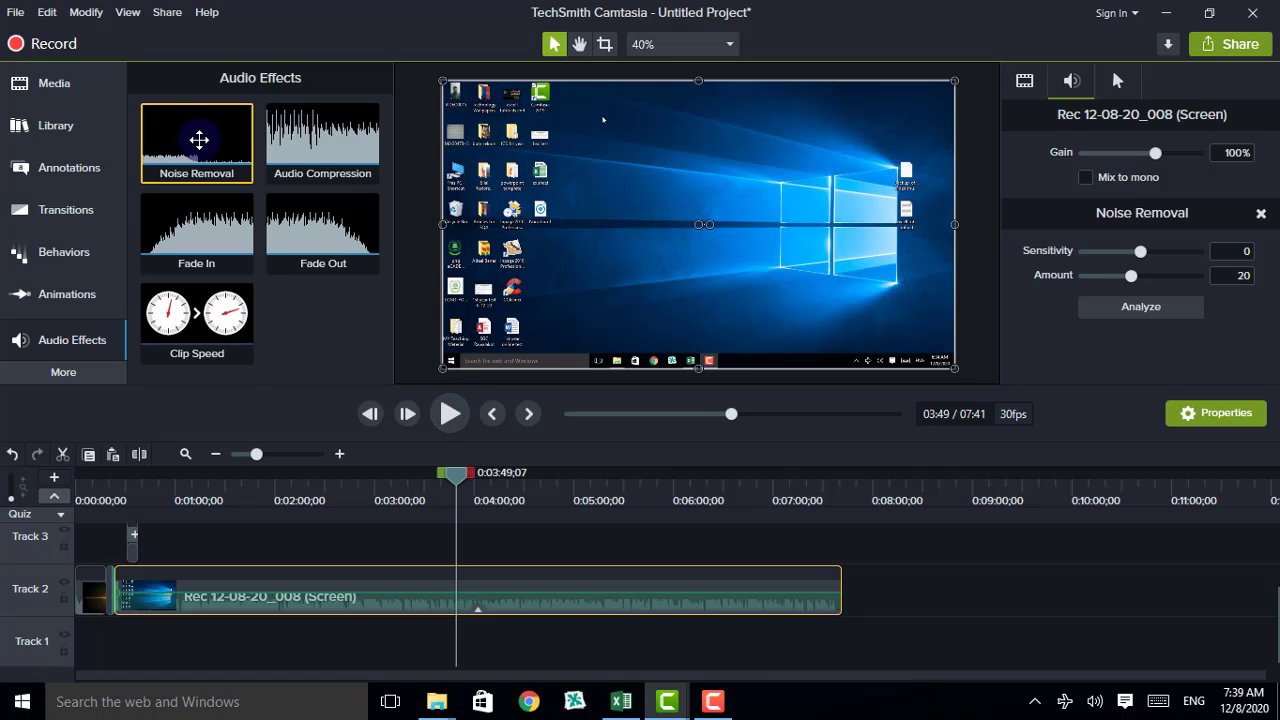
{"action": "left_click", "coordinate": [207, 183]}
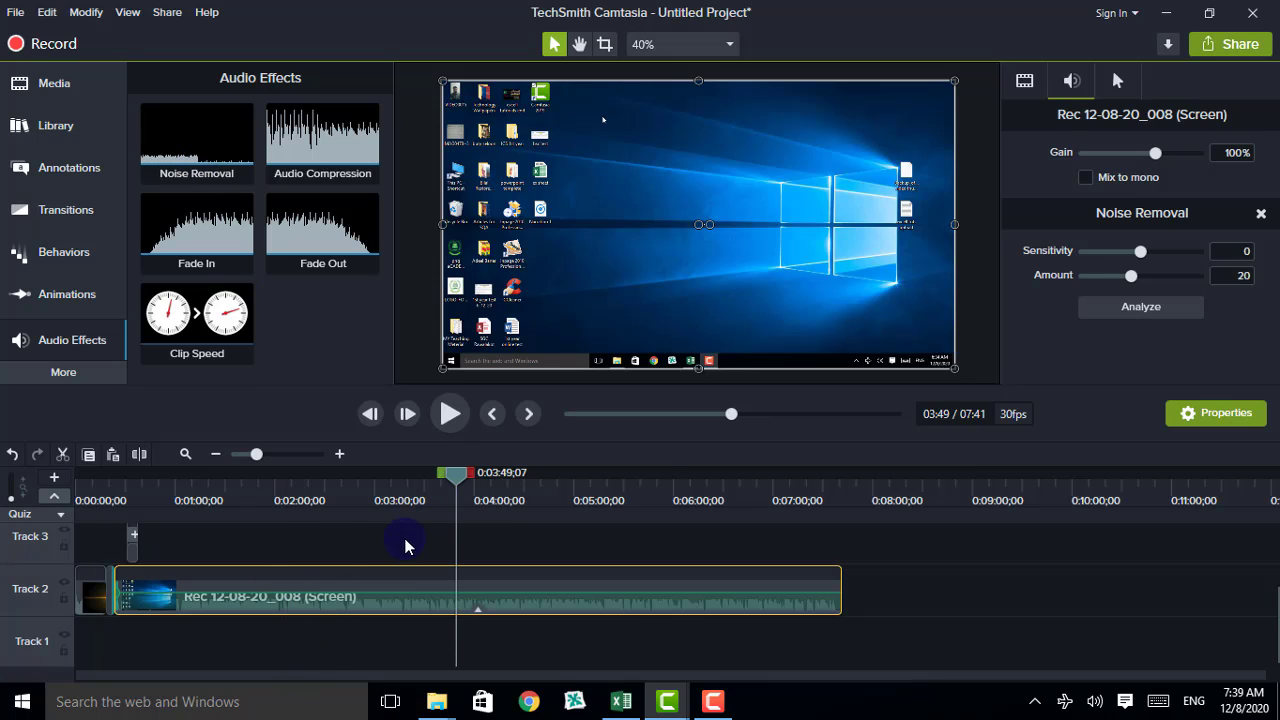
Scrub the playhead to the end of the recording and back to about 0:50, looking through the media bin in between
{"action": "left_click_drag", "start_coordinate": [456, 474], "coordinate": [841, 567]}
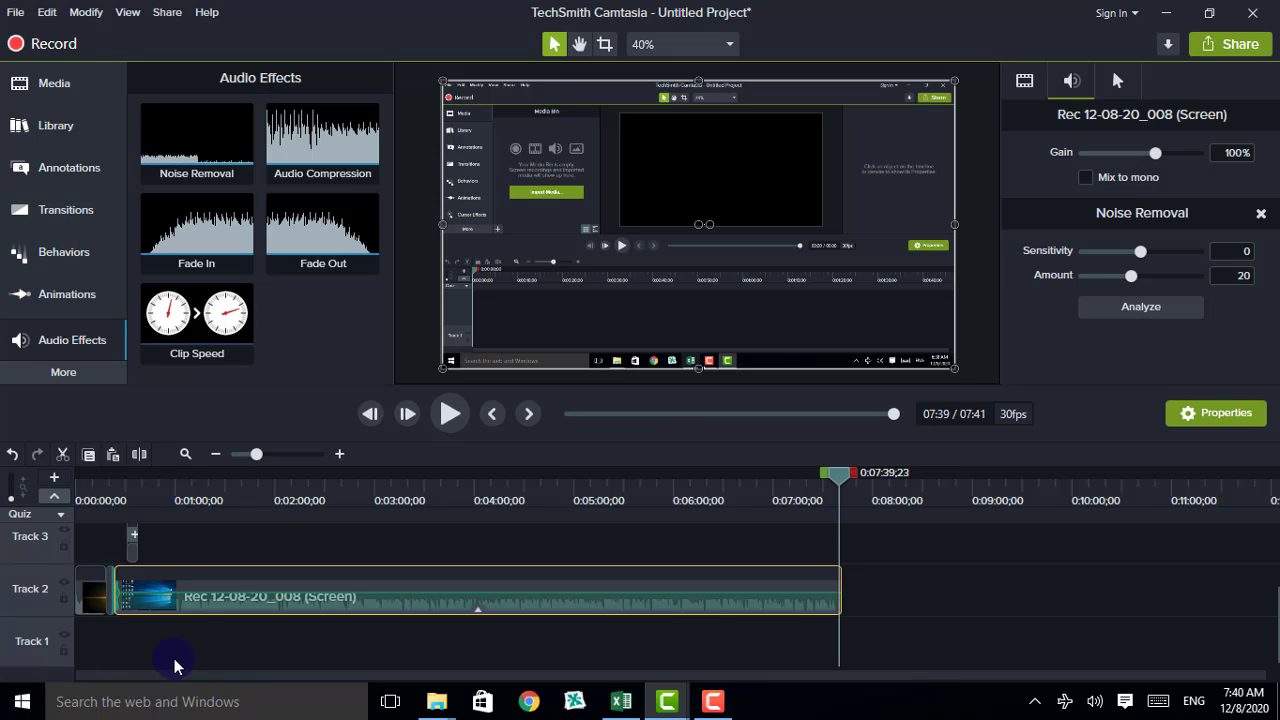
{"action": "left_click", "coordinate": [40, 88]}
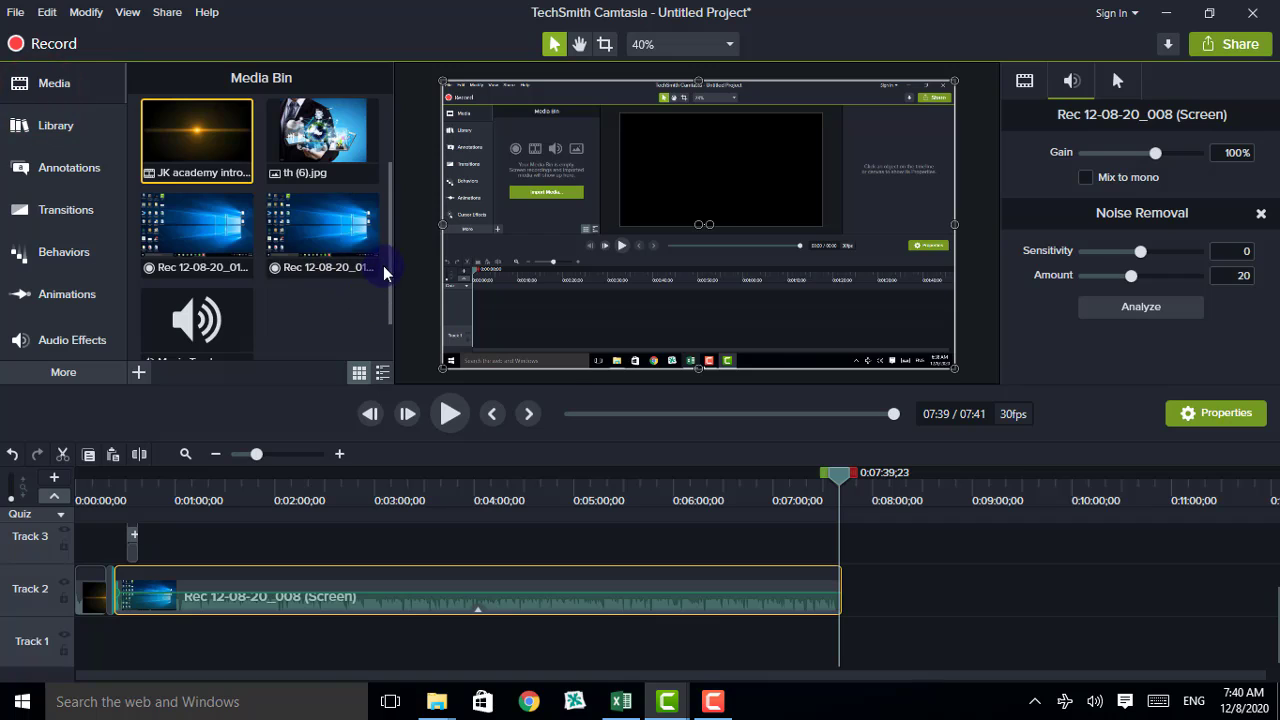
{"action": "left_click_drag", "start_coordinate": [386, 260], "coordinate": [403, 306]}
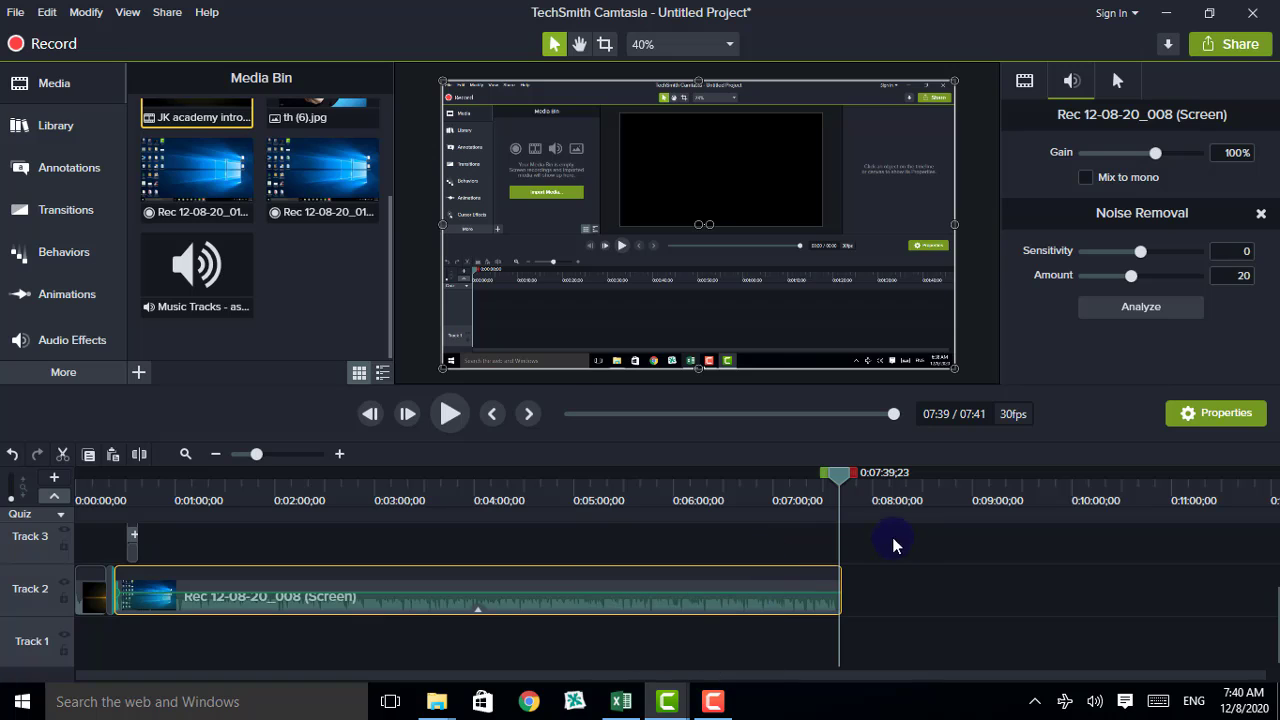
{"action": "left_click_drag", "start_coordinate": [839, 473], "coordinate": [155, 585]}
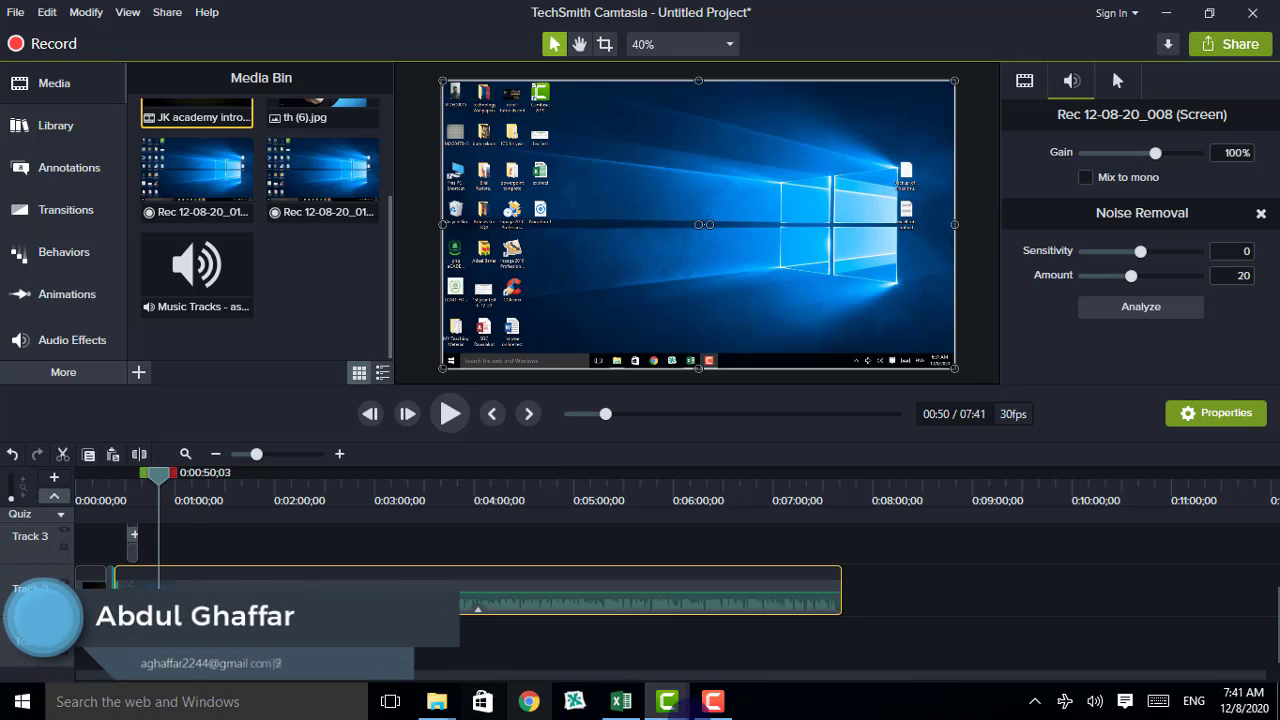
{"action": "left_click", "coordinate": [712, 703]}
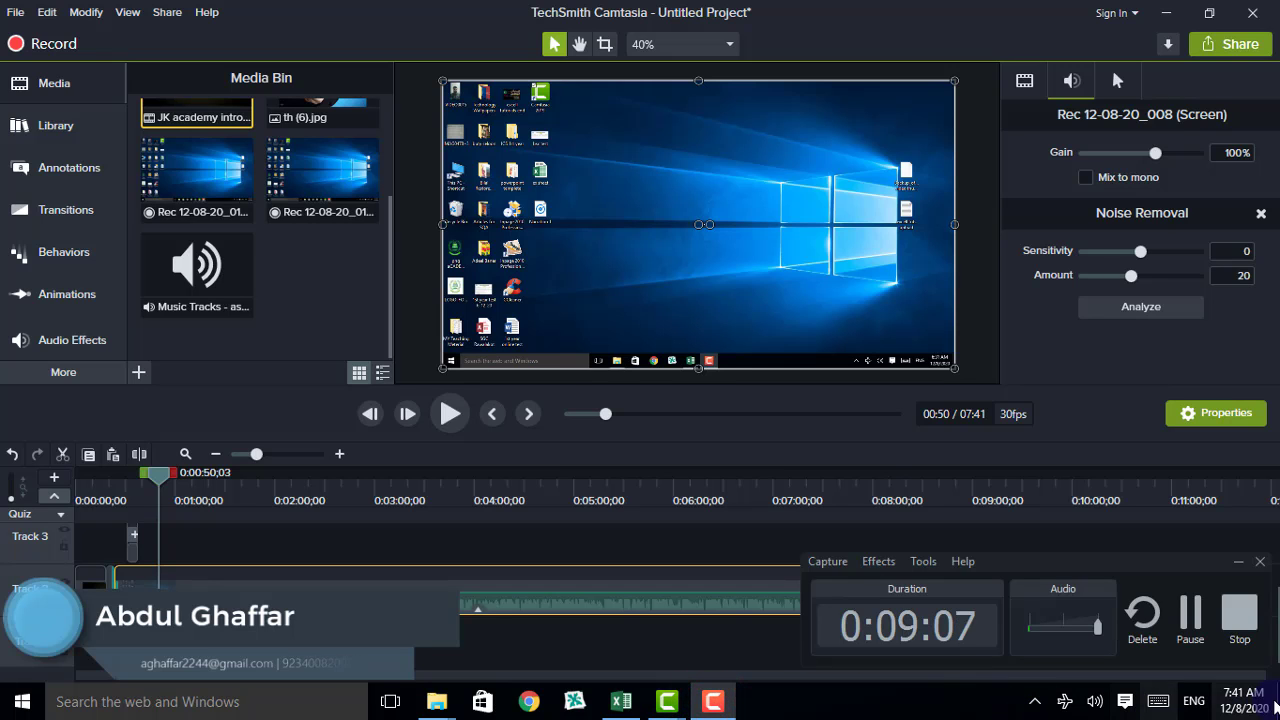